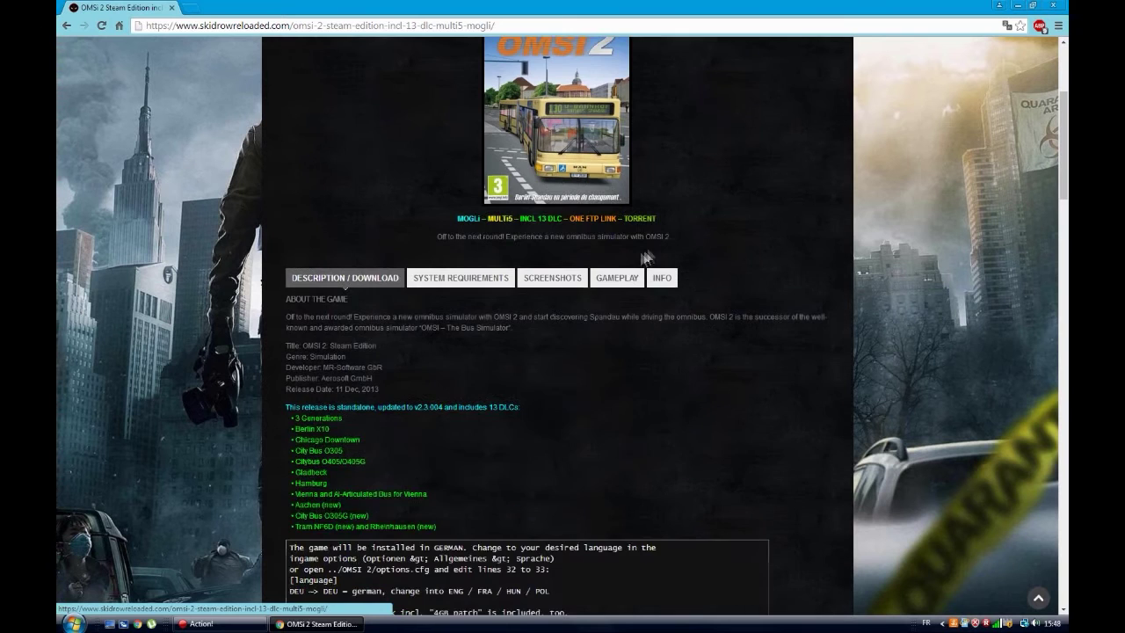
# Download the OMSi.2.Steam.Edition.incl.13.DLC.MULTi5-MOGLi torrent file through the page's Torrent link and remove the older deleted entry from the download list
pyautogui.scroll(-1, 362, 395)
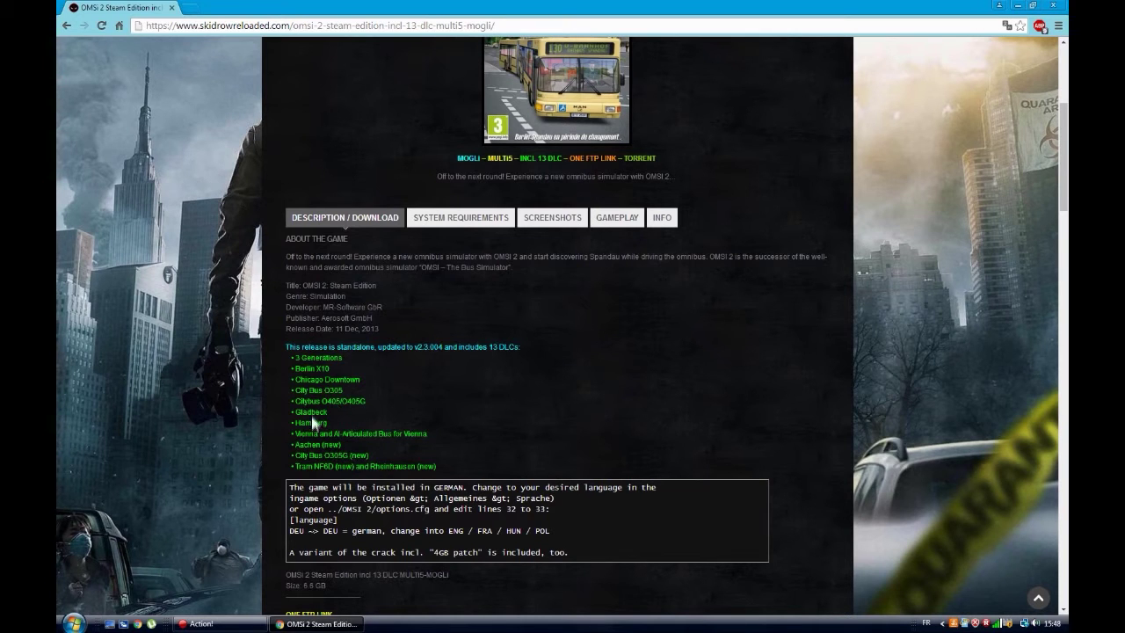
pyautogui.scroll(-4, 322, 432)
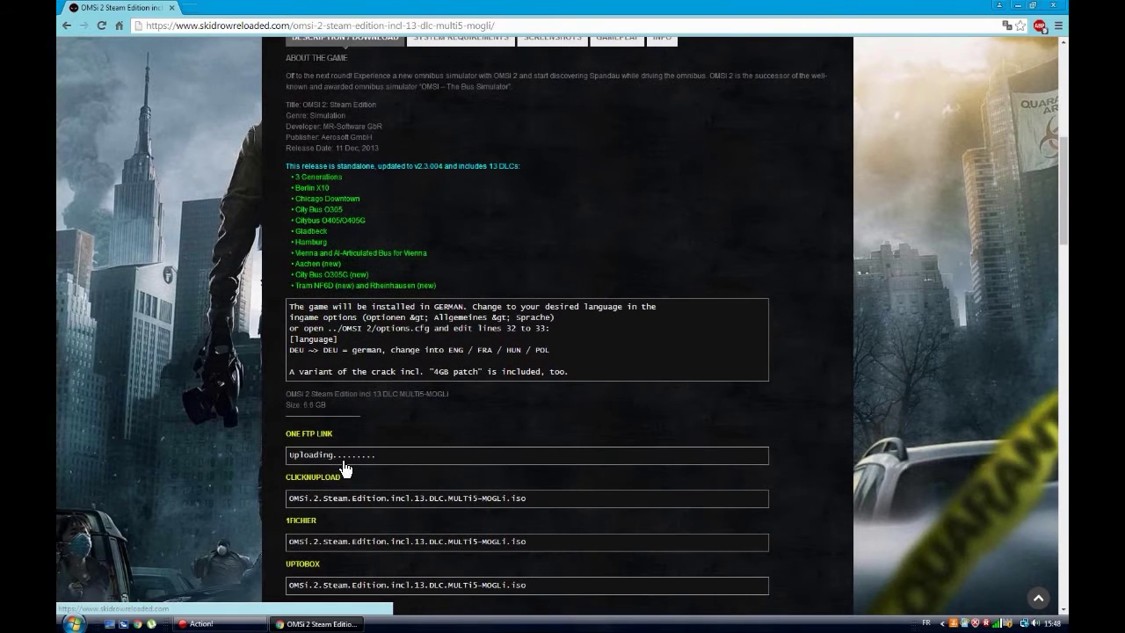
pyautogui.scroll(-7, 334, 464)
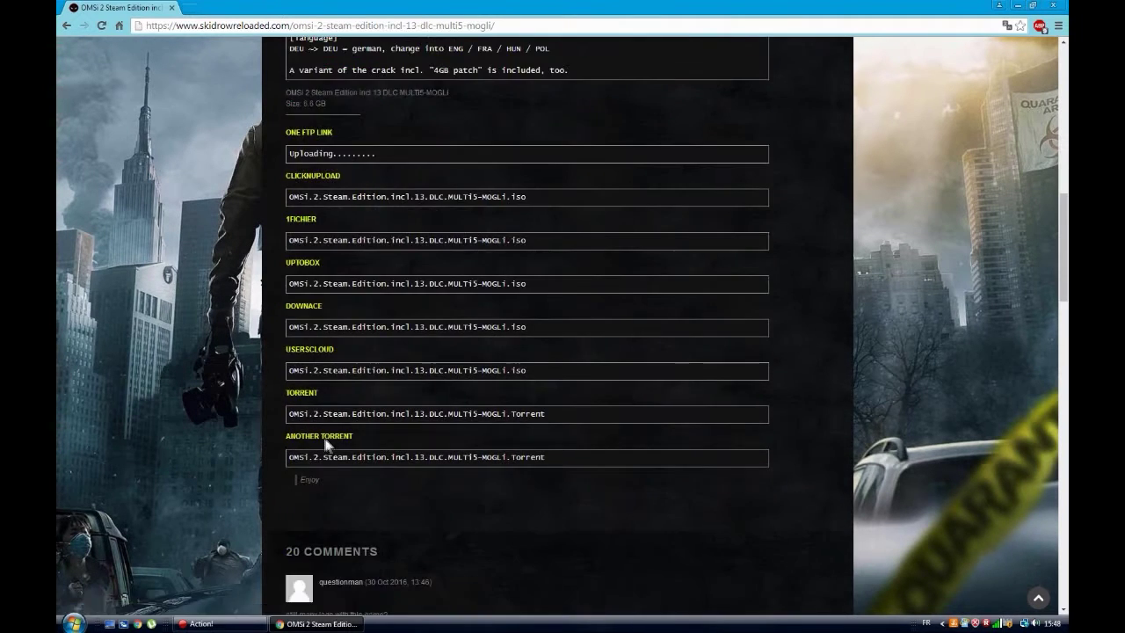
pyautogui.click(321, 419)
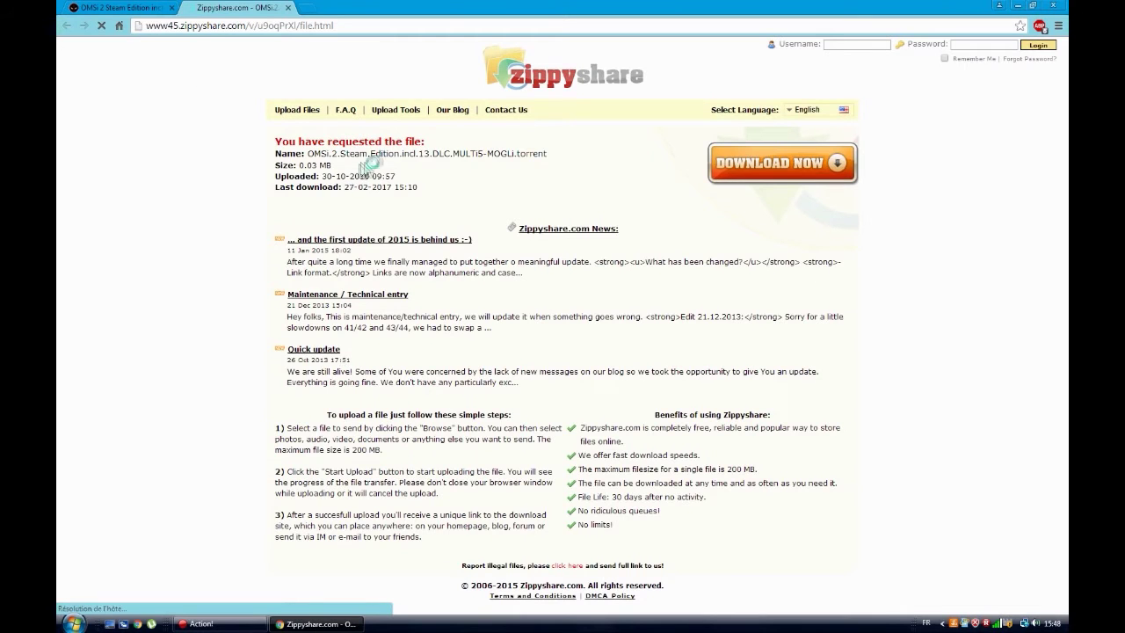
pyautogui.click(754, 164)
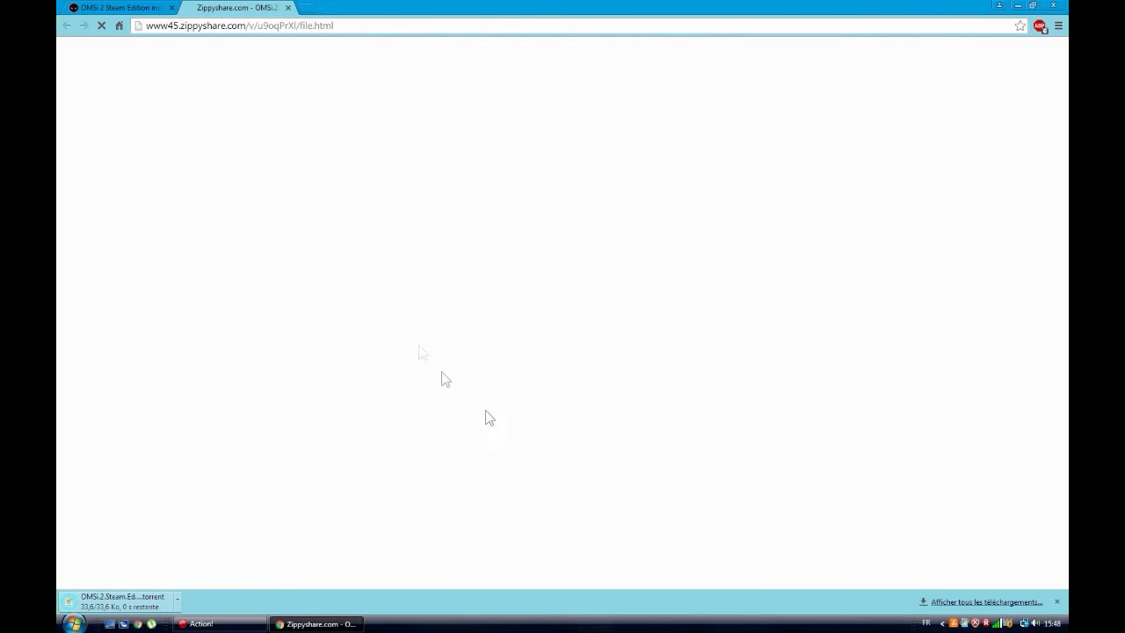
pyautogui.click(978, 602)
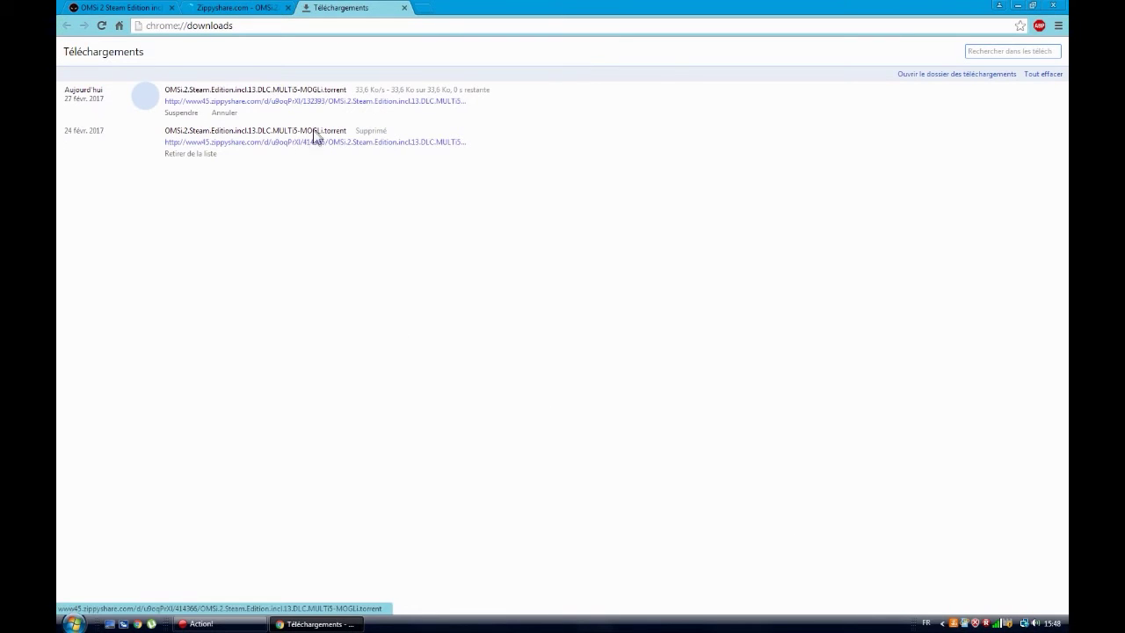
pyautogui.click(204, 154)
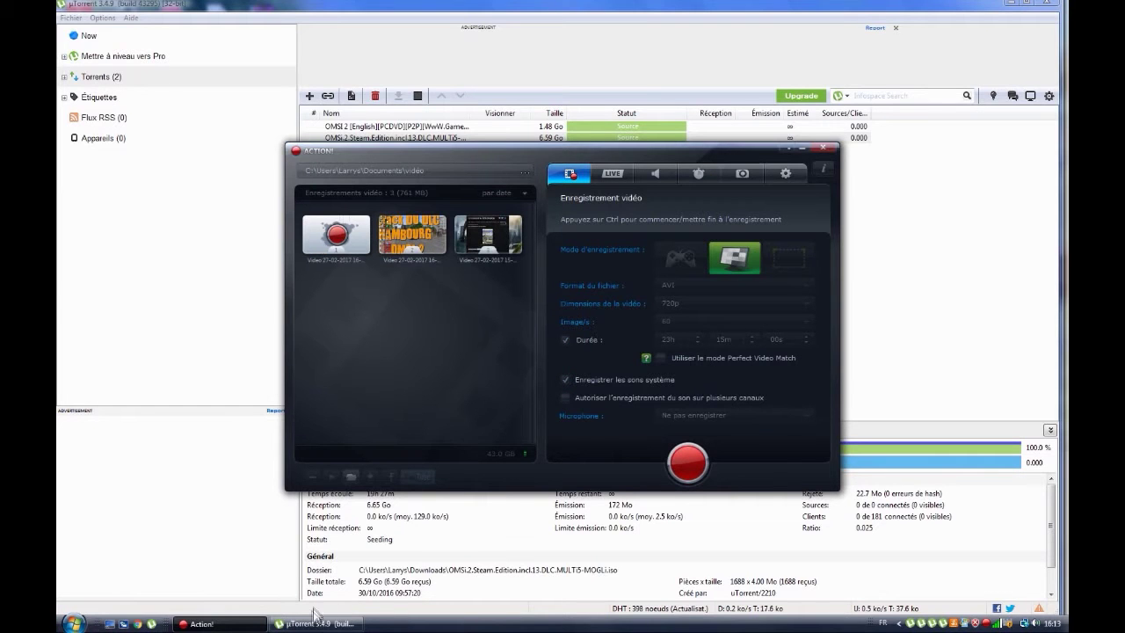
# Switch to µTorrent and open the download folder of the OMSI 2 [English][PCDVD][P2P] torrent, continuing past the upgrade notice
pyautogui.press('ctrl')
pyautogui.click(315, 621)
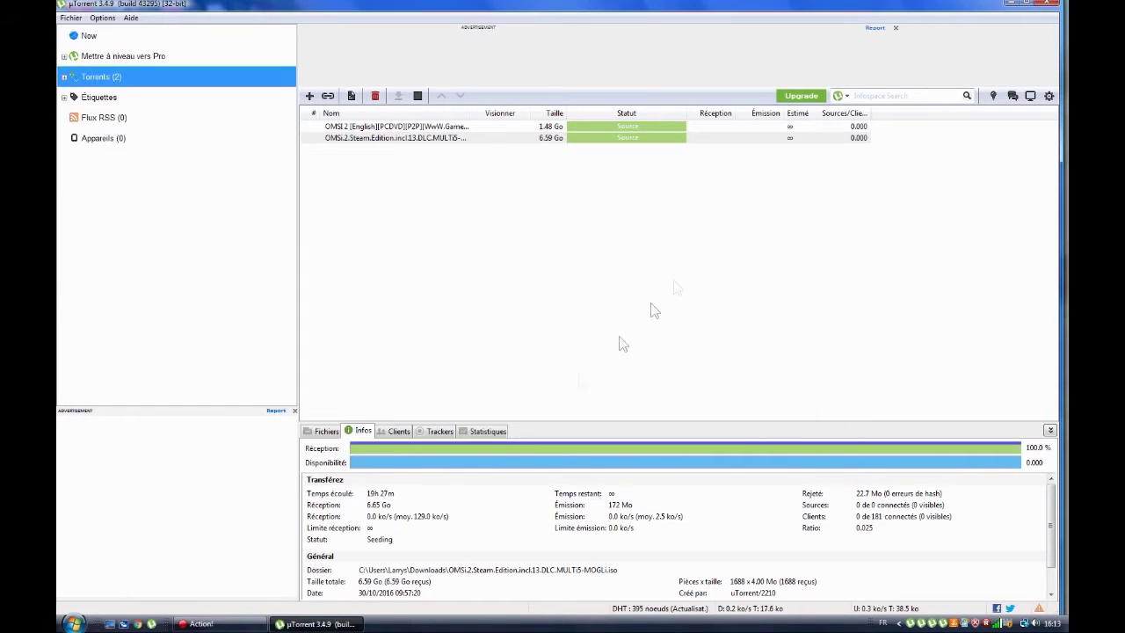
pyautogui.click(643, 125)
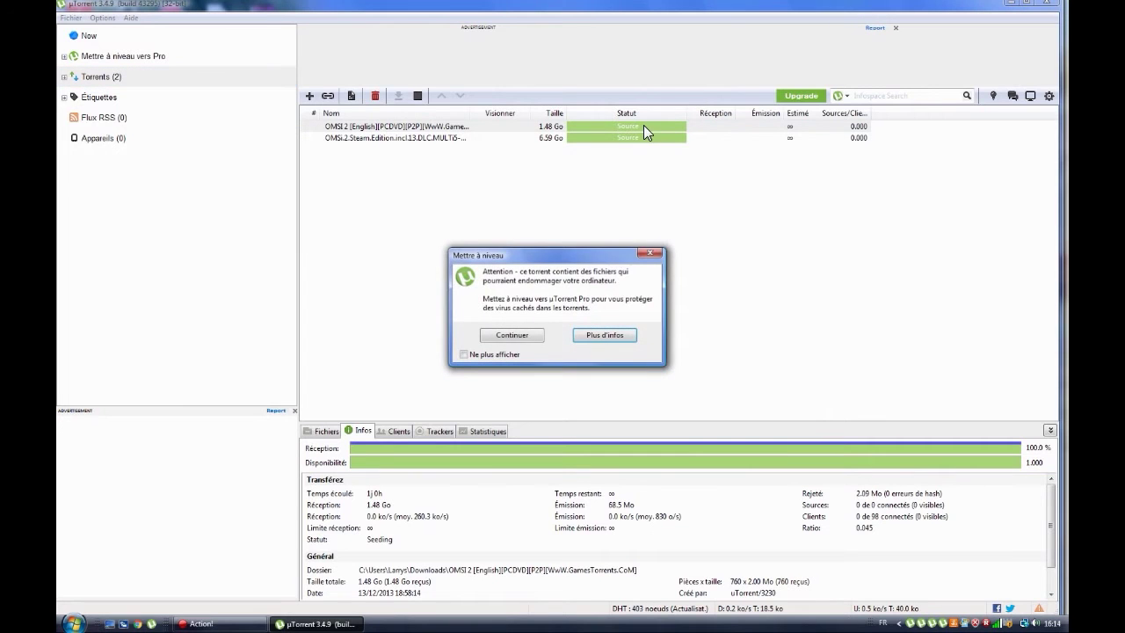
pyautogui.click(512, 336)
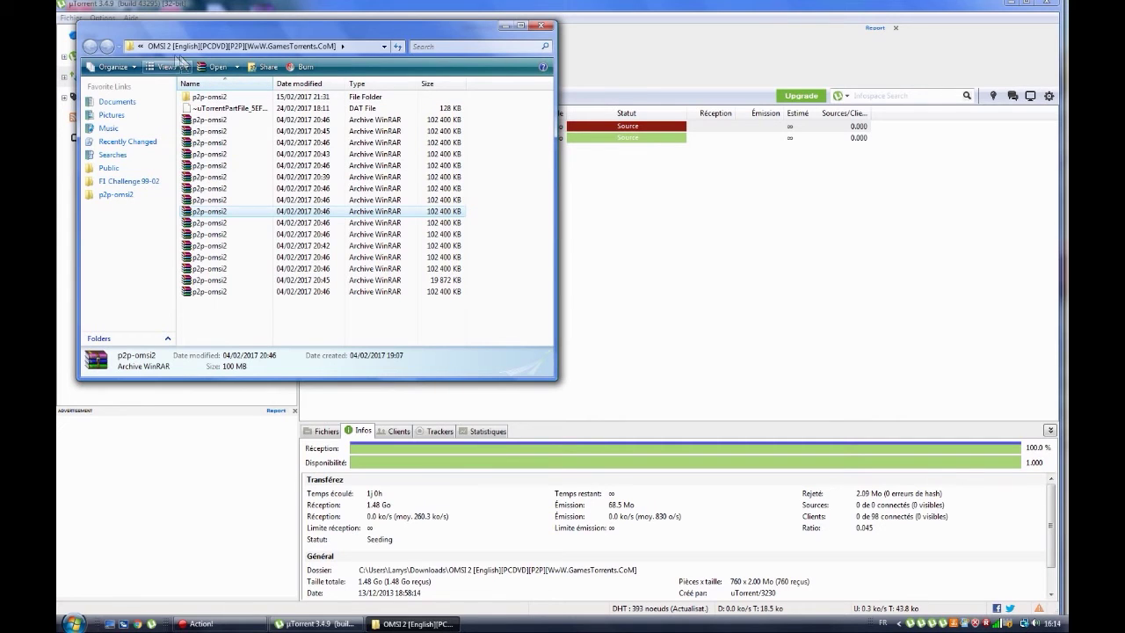
# Go to the Downloads folder and show the UltraISO commands available for the OMSi.2.Steam.Edition.incl.13.DLC.MULTi5-MOGLi disc image
pyautogui.click(117, 102)
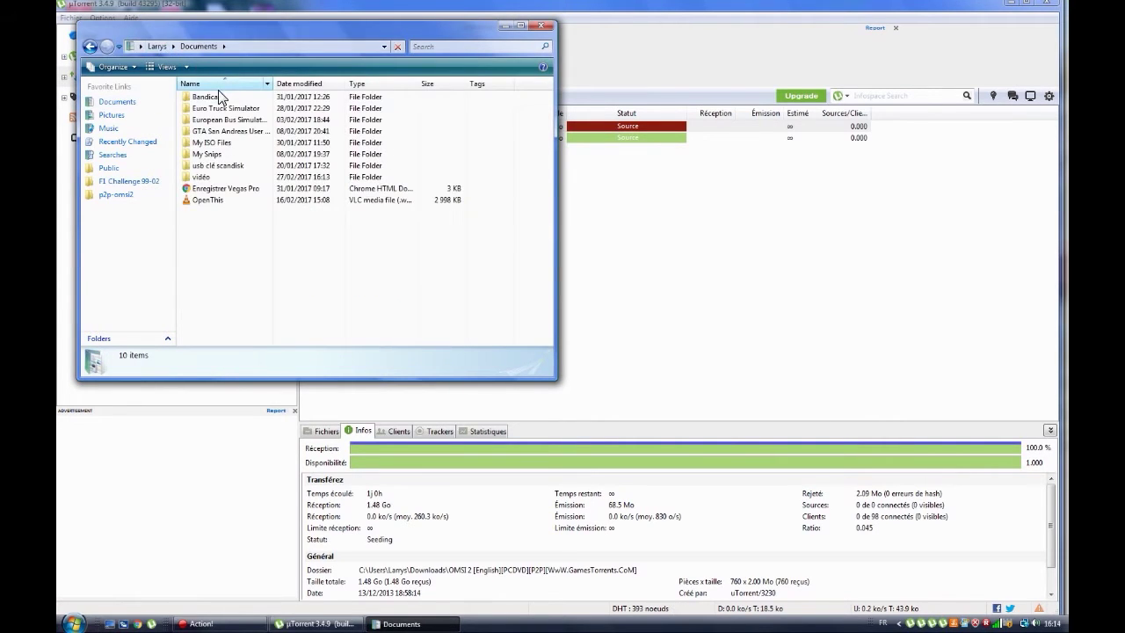
pyautogui.click(158, 46)
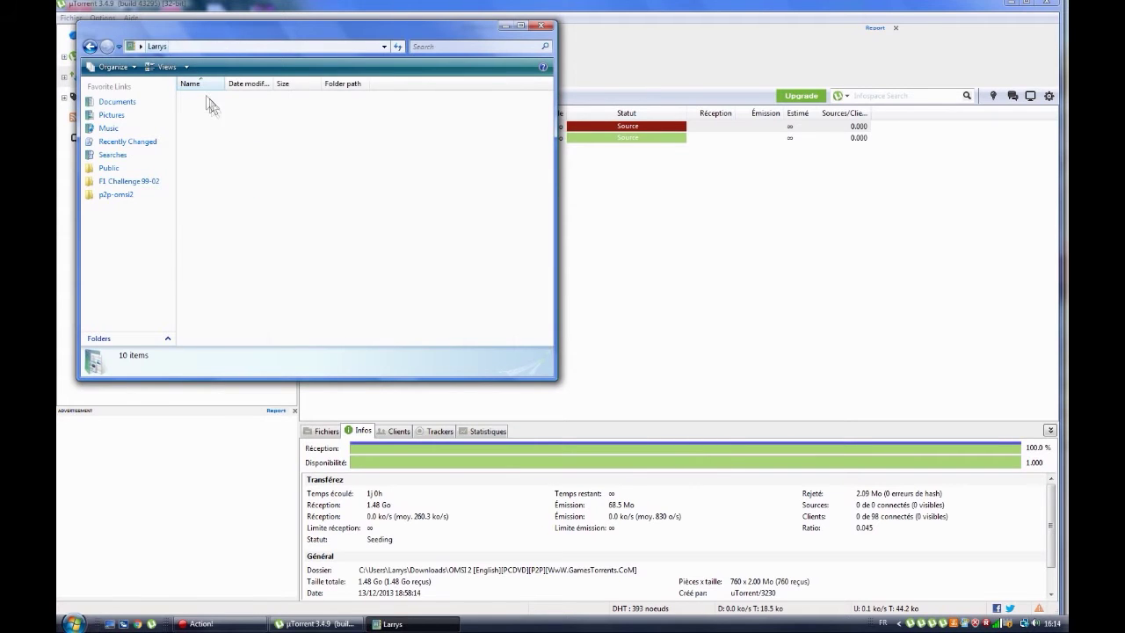
pyautogui.doubleClick(364, 203)
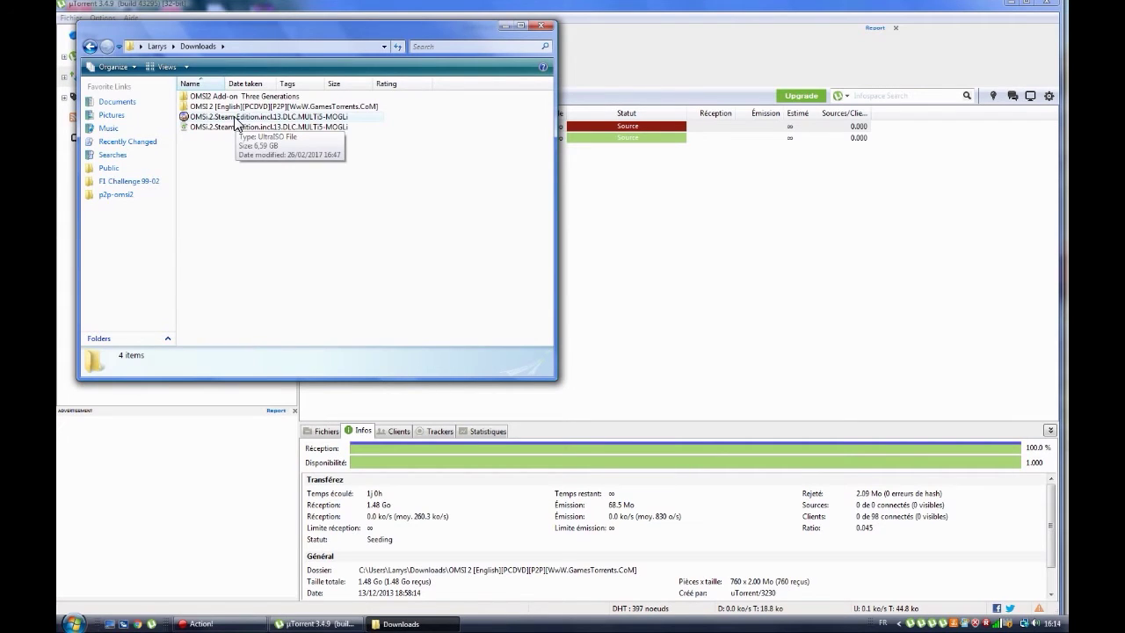
pyautogui.click(235, 118)
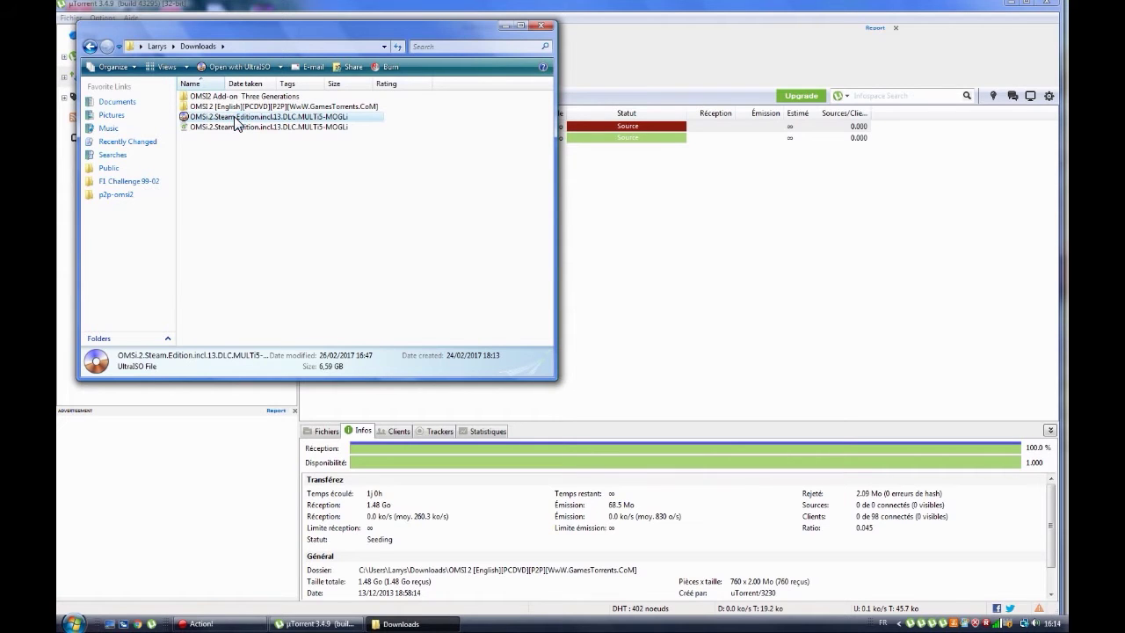
pyautogui.rightClick(234, 118)
pyautogui.moveTo(255, 140)
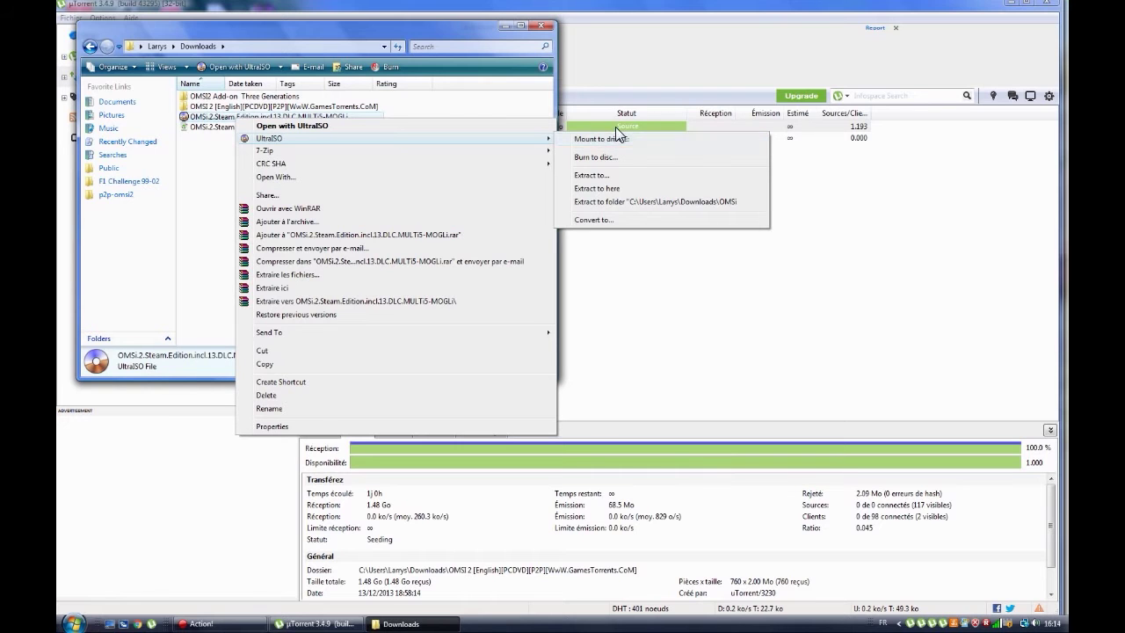
# Close the Downloads folder window and µTorrent
pyautogui.click(535, 26)
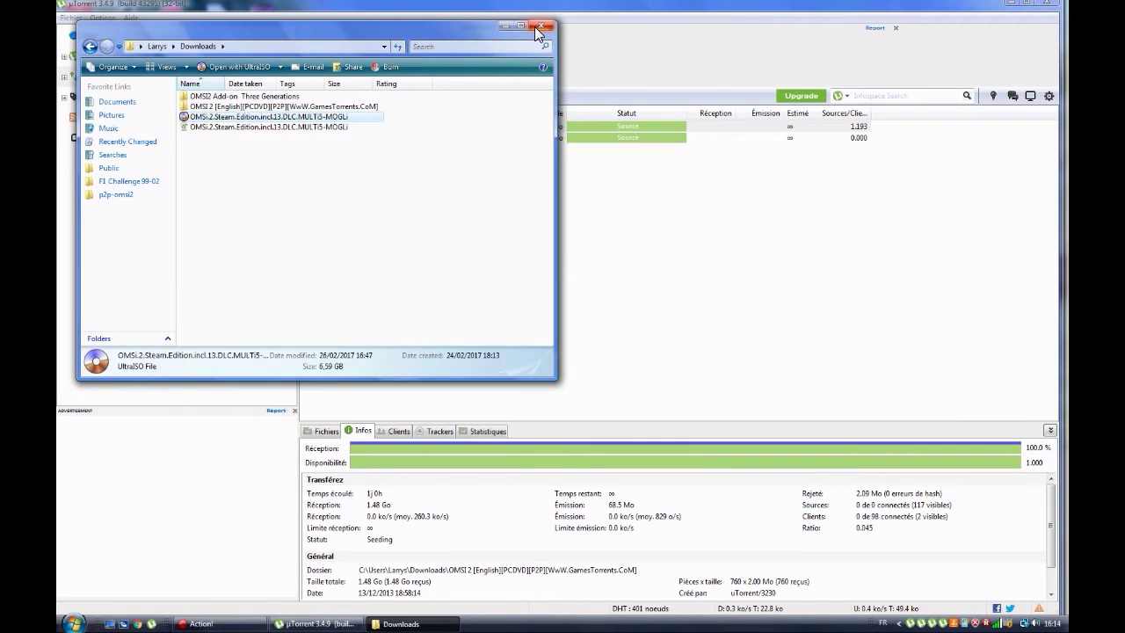
pyautogui.click(535, 27)
pyautogui.click(1052, 5)
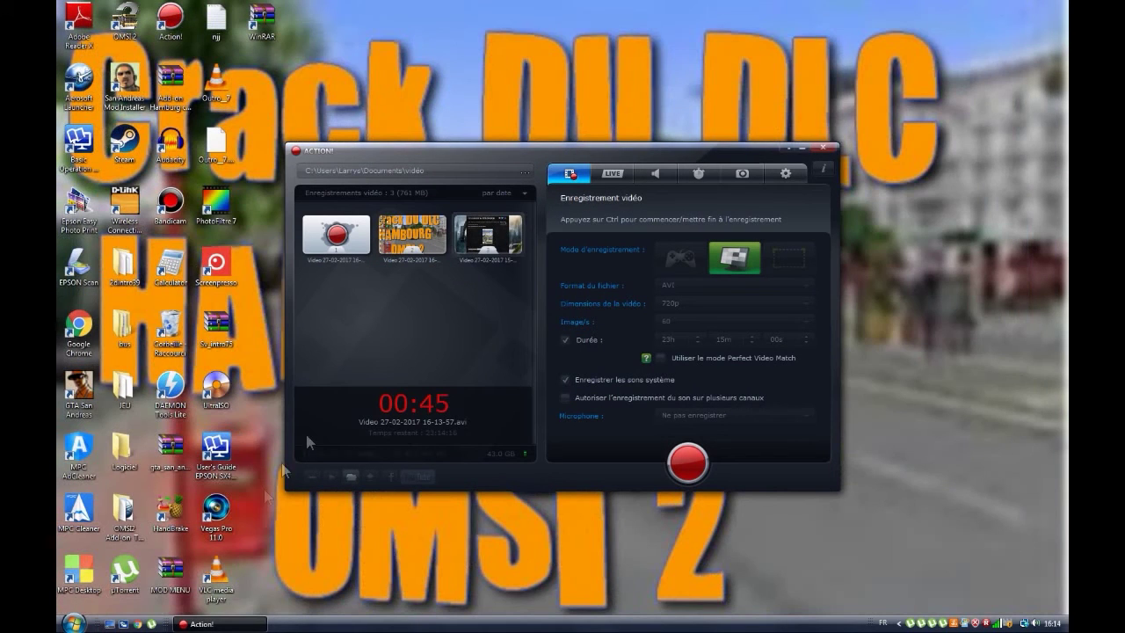
# Open the OMSi.2.Steam.Edi CD drive (E:) from Computer and select the OMSI2-Setup application in the 1 - Setup folder
pyautogui.click(73, 623)
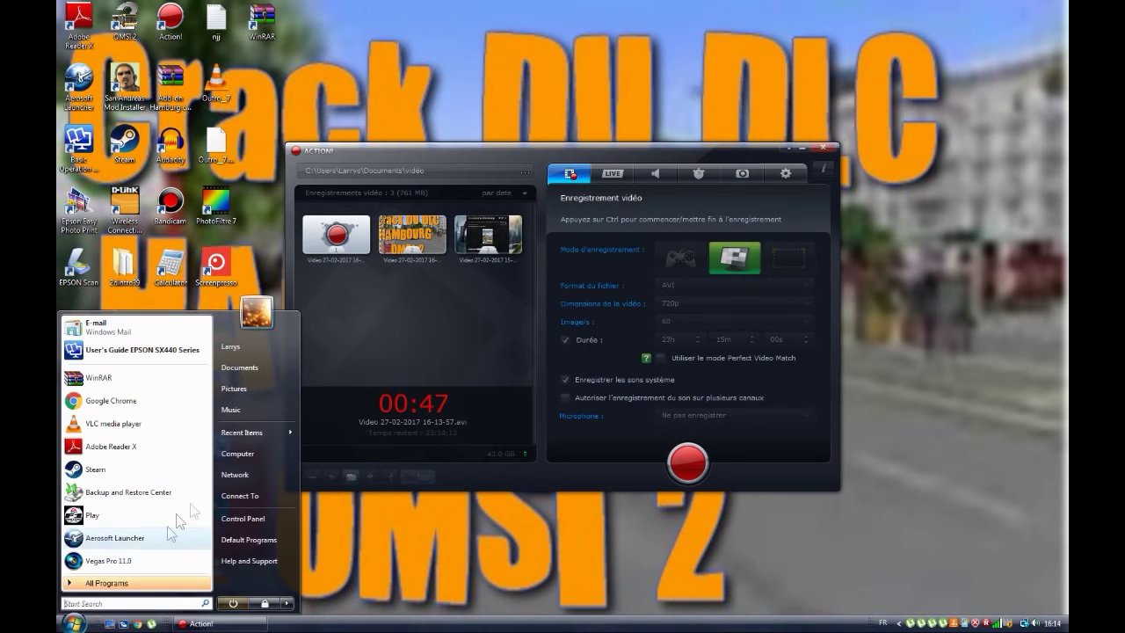
pyautogui.click(239, 453)
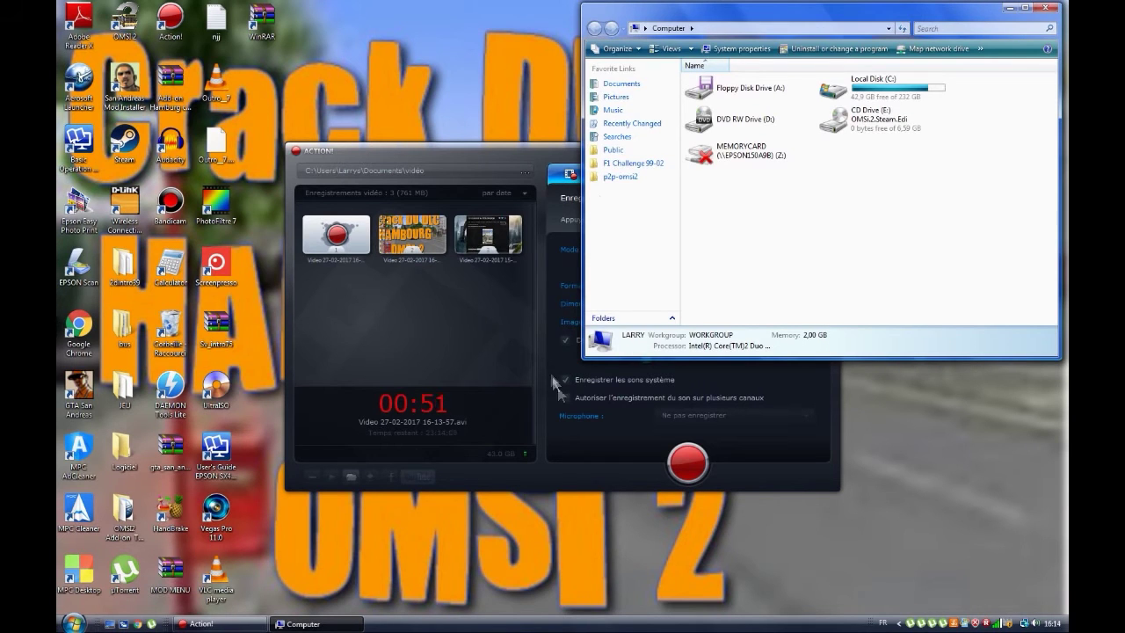
pyautogui.click(595, 481)
pyautogui.click(800, 148)
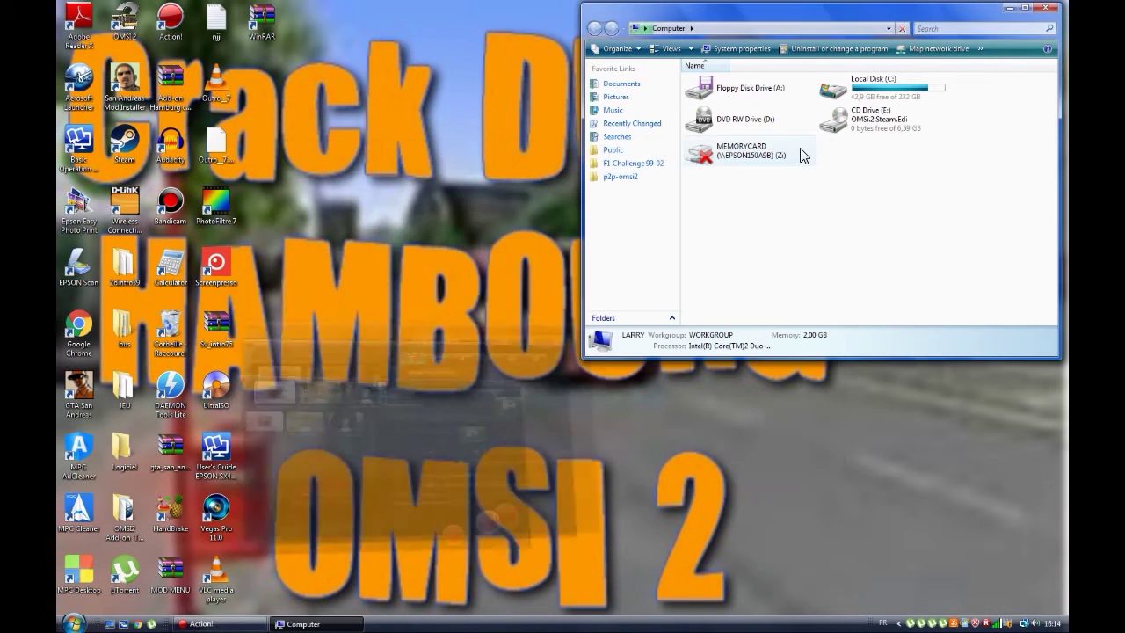
pyautogui.doubleClick(857, 123)
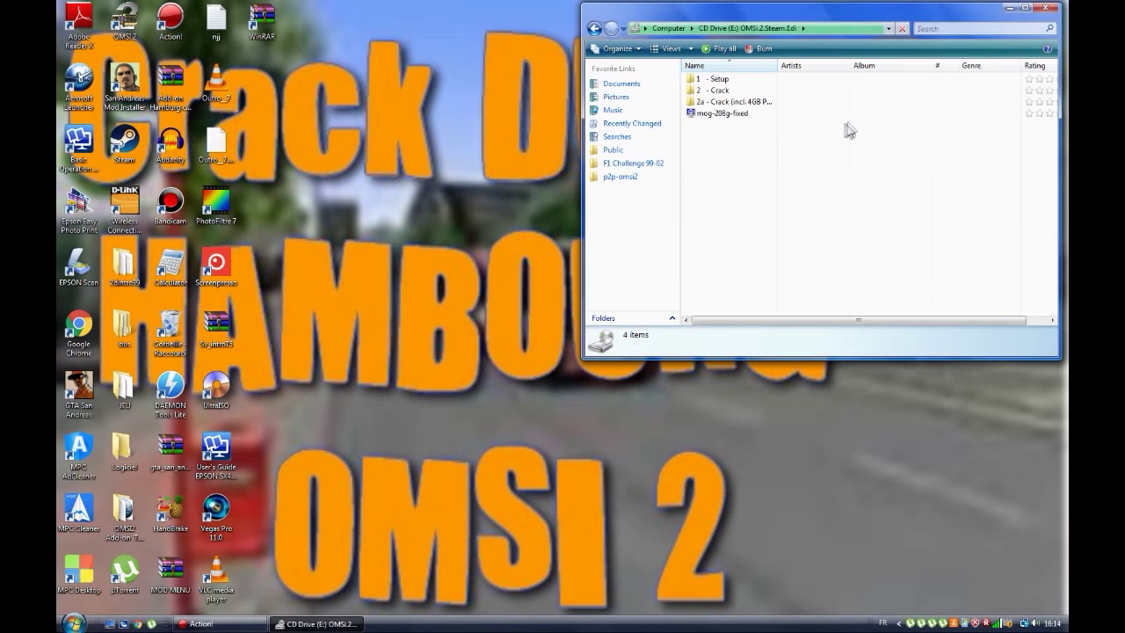
pyautogui.doubleClick(727, 81)
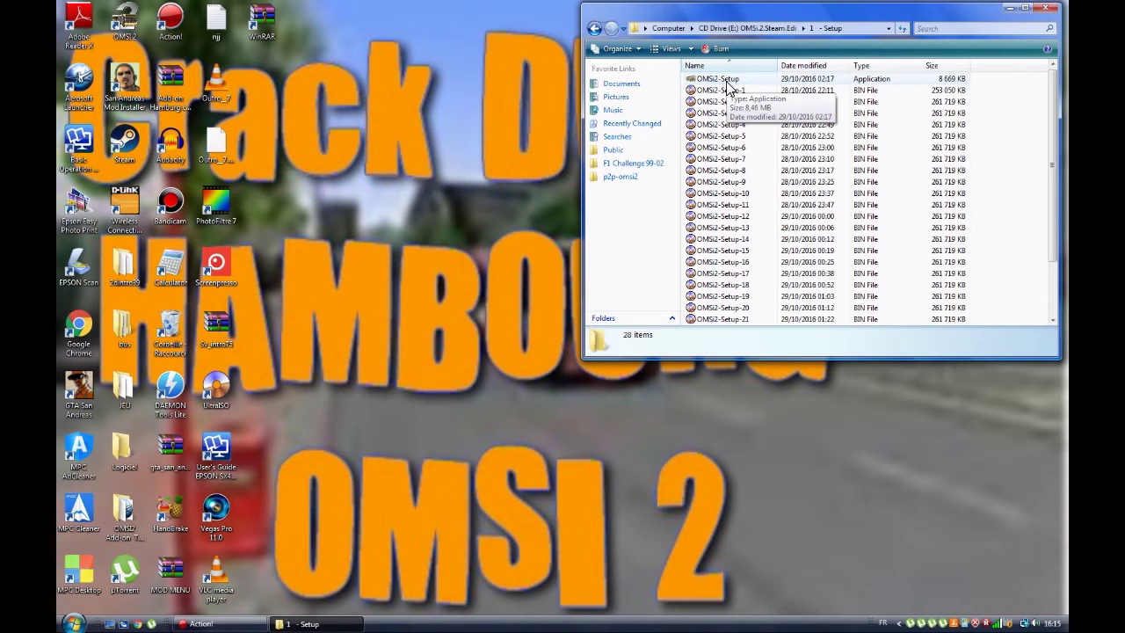
pyautogui.click(728, 82)
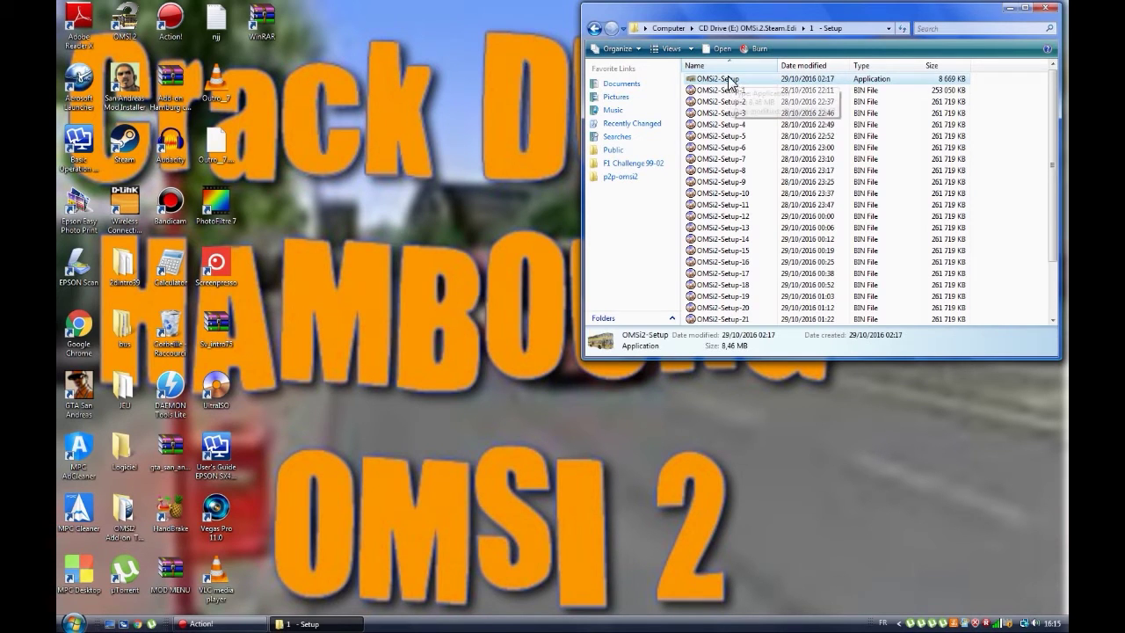
# Open the OMSI 2 folder in Program Files on Local Disk (C:) and look through its files to the end
pyautogui.click(764, 34)
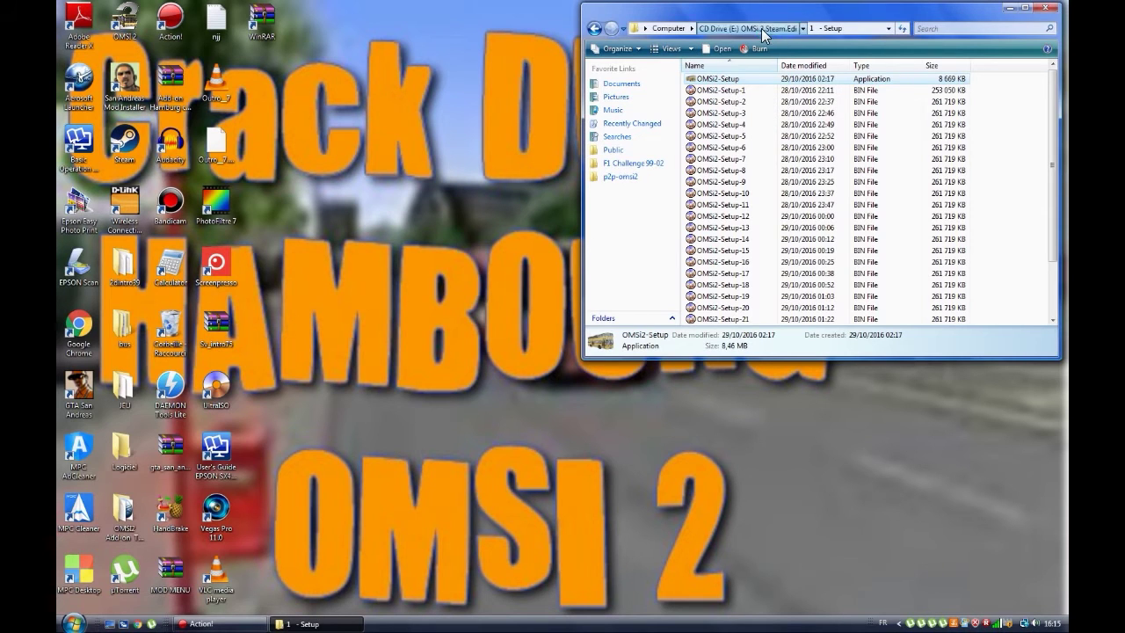
pyautogui.click(663, 27)
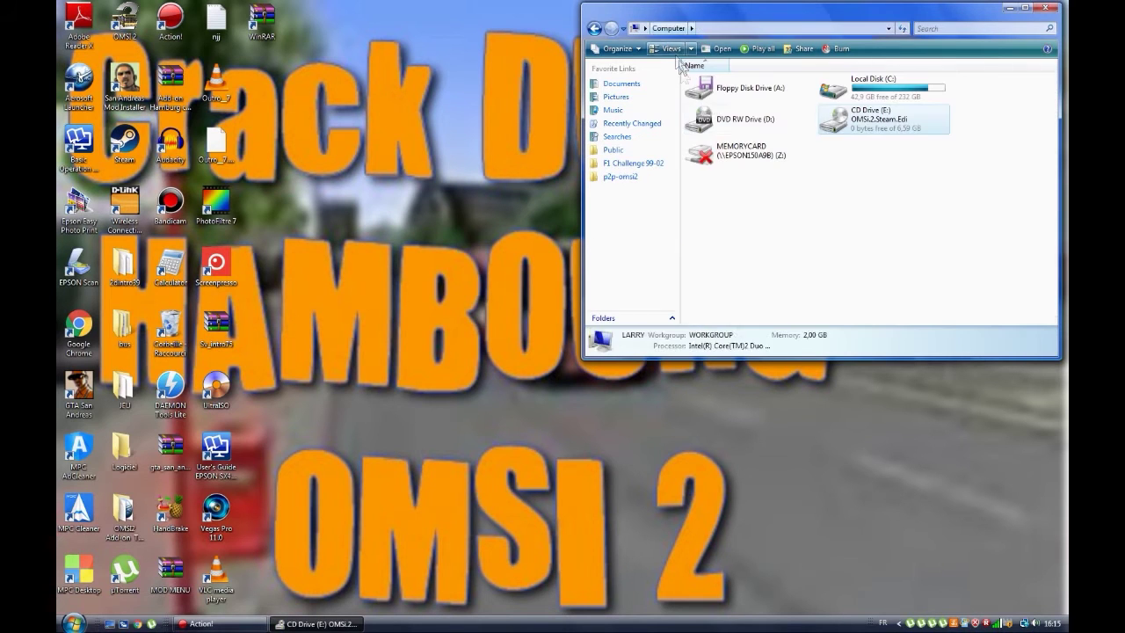
pyautogui.doubleClick(877, 93)
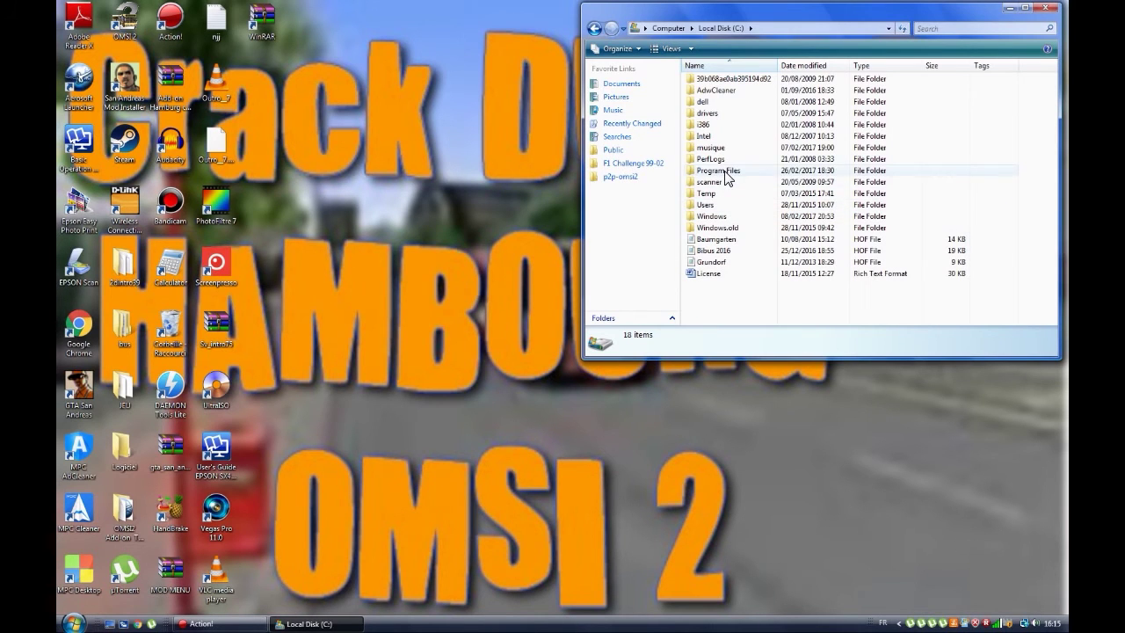
pyautogui.doubleClick(717, 170)
pyautogui.scroll(-4, 732, 223)
pyautogui.scroll(-2, 725, 282)
pyautogui.doubleClick(716, 296)
pyautogui.scroll(-4, 720, 295)
pyautogui.scroll(-10, 719, 295)
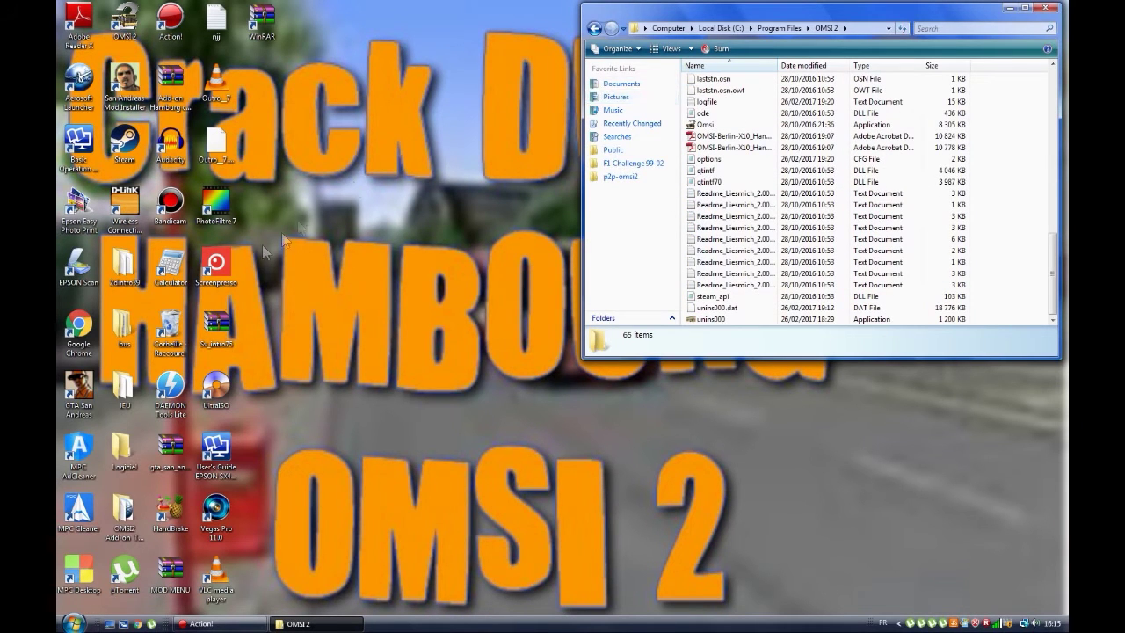
# Open a second file window and bring it to the p2p-omsi2 game folder inside the OMSI 2 [English] download
pyautogui.click(73, 623)
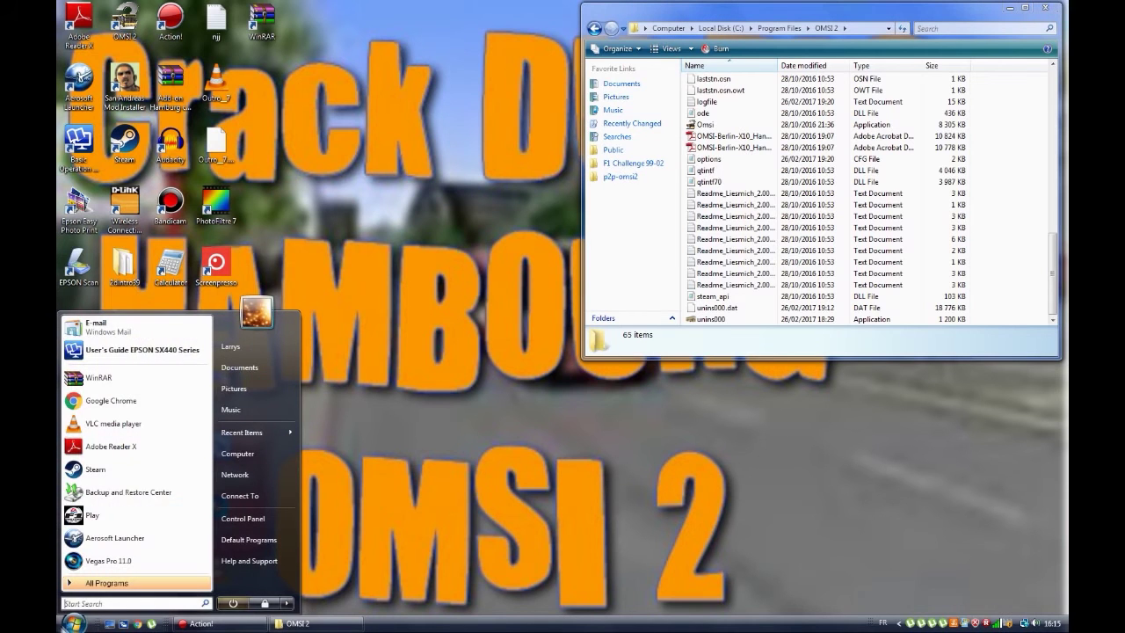
pyautogui.click(256, 369)
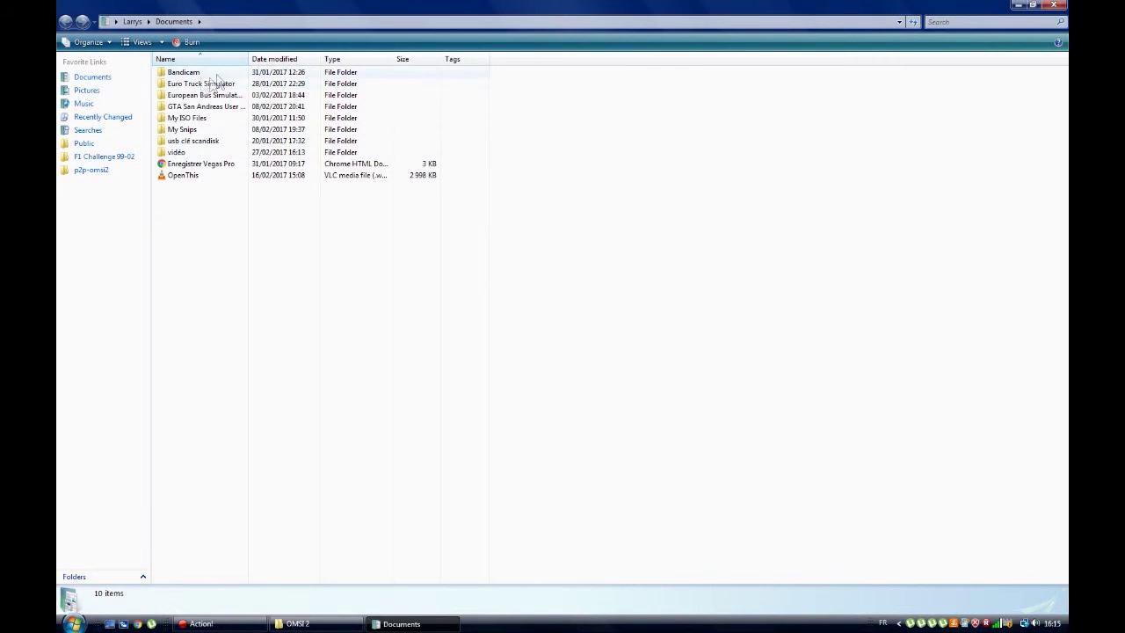
pyautogui.click(132, 22)
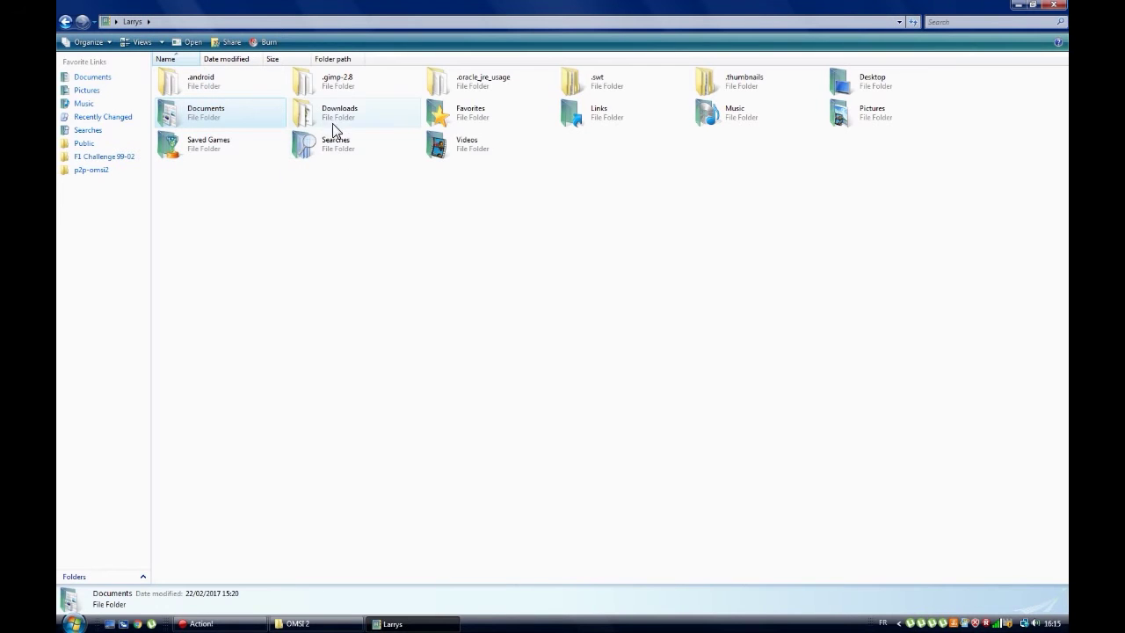
pyautogui.doubleClick(334, 118)
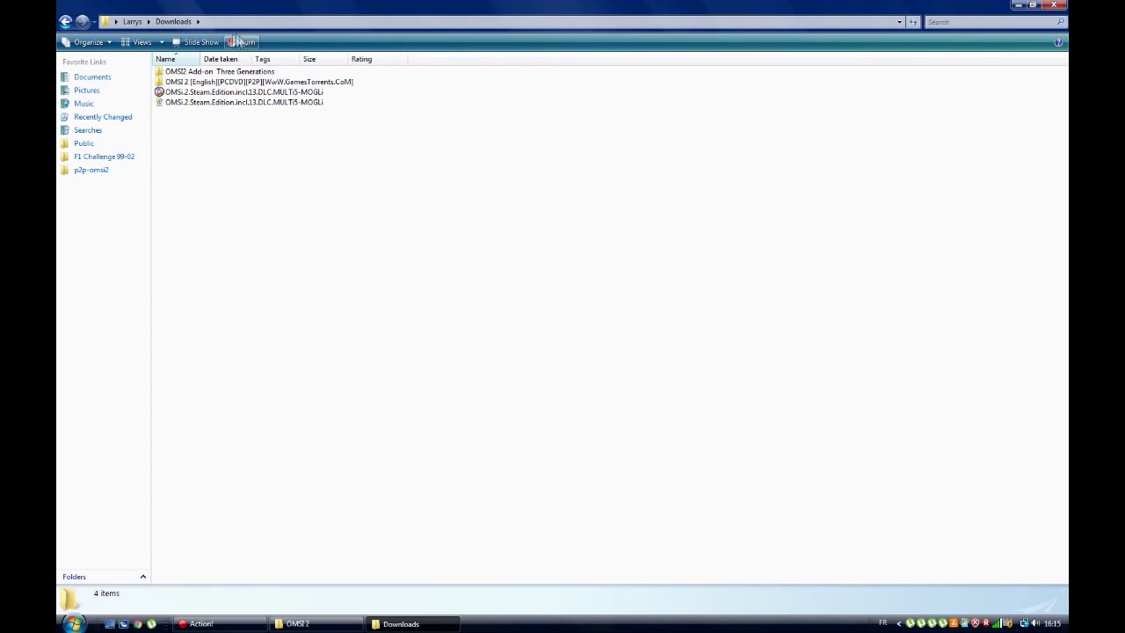
pyautogui.click(115, 81)
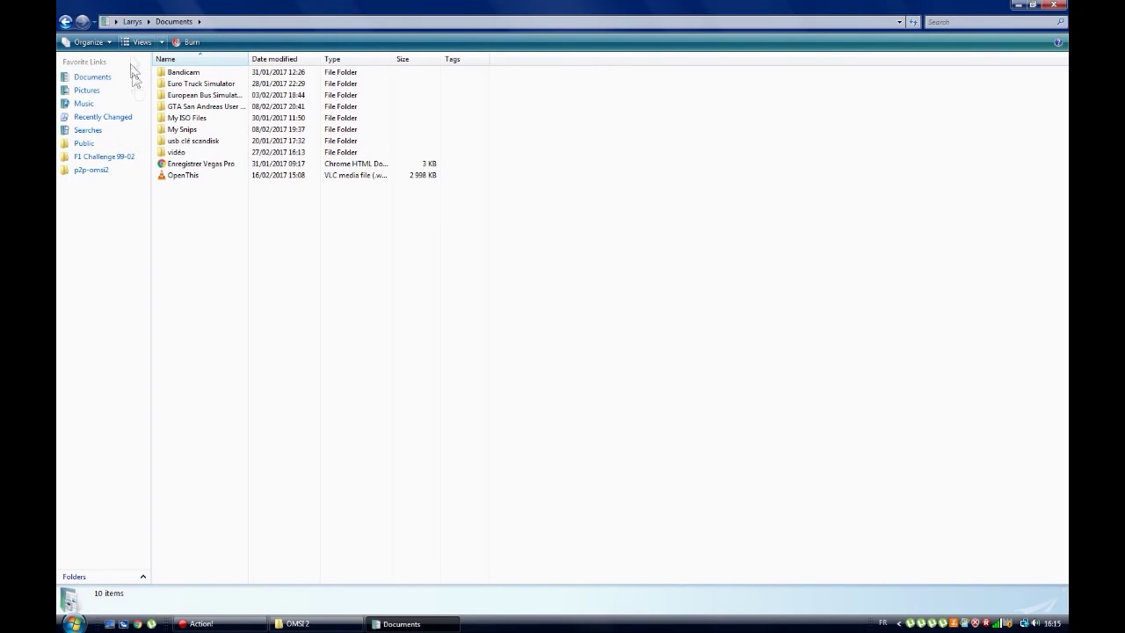
pyautogui.click(110, 180)
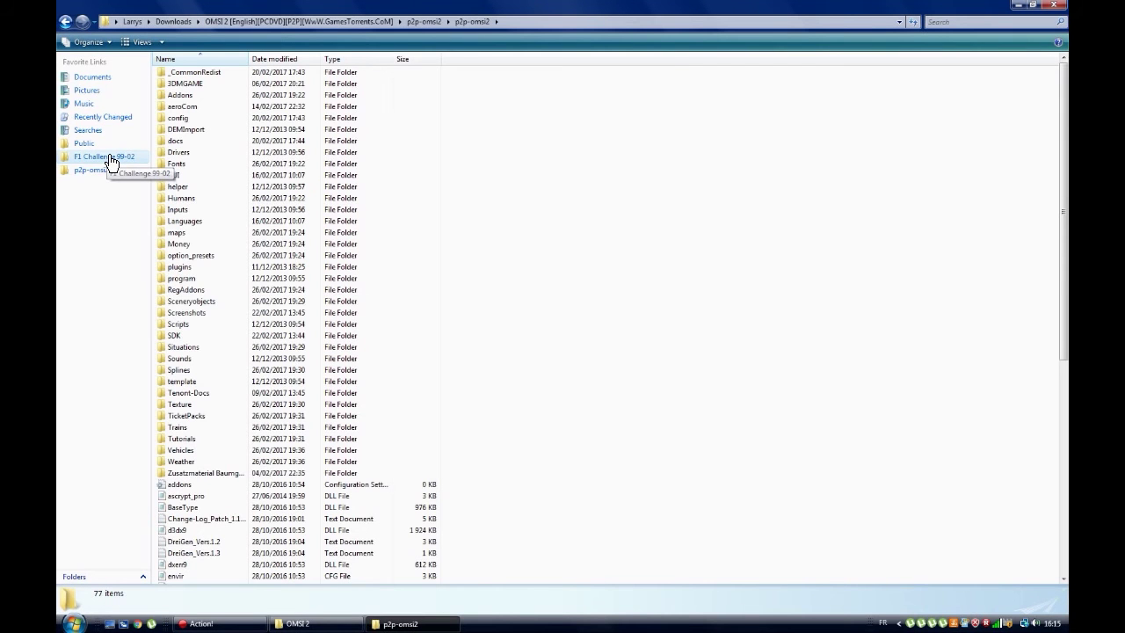
# Return the OMSI 2 folder window to Computer and open Local Disk (C:) in it
pyautogui.click(308, 623)
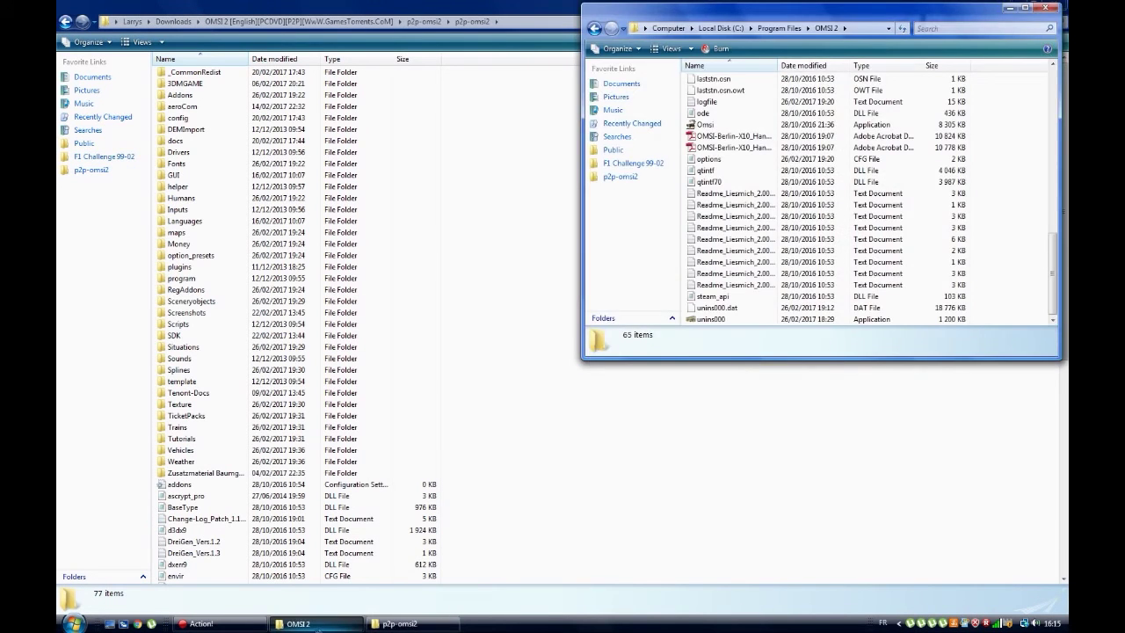
pyautogui.click(594, 29)
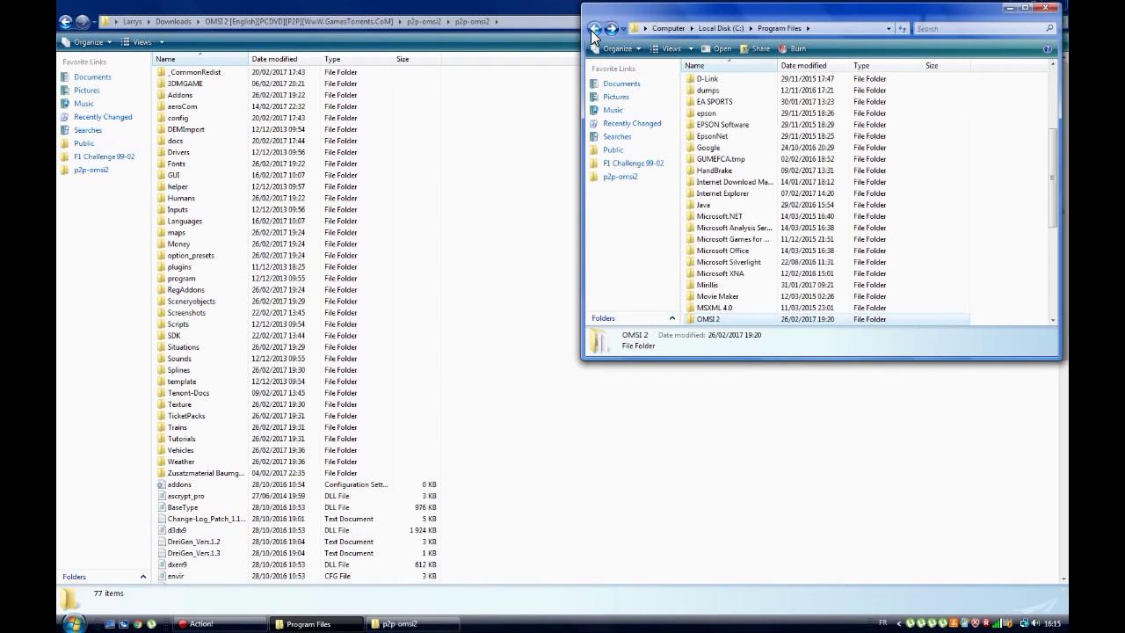
pyautogui.click(594, 29)
pyautogui.click(594, 29)
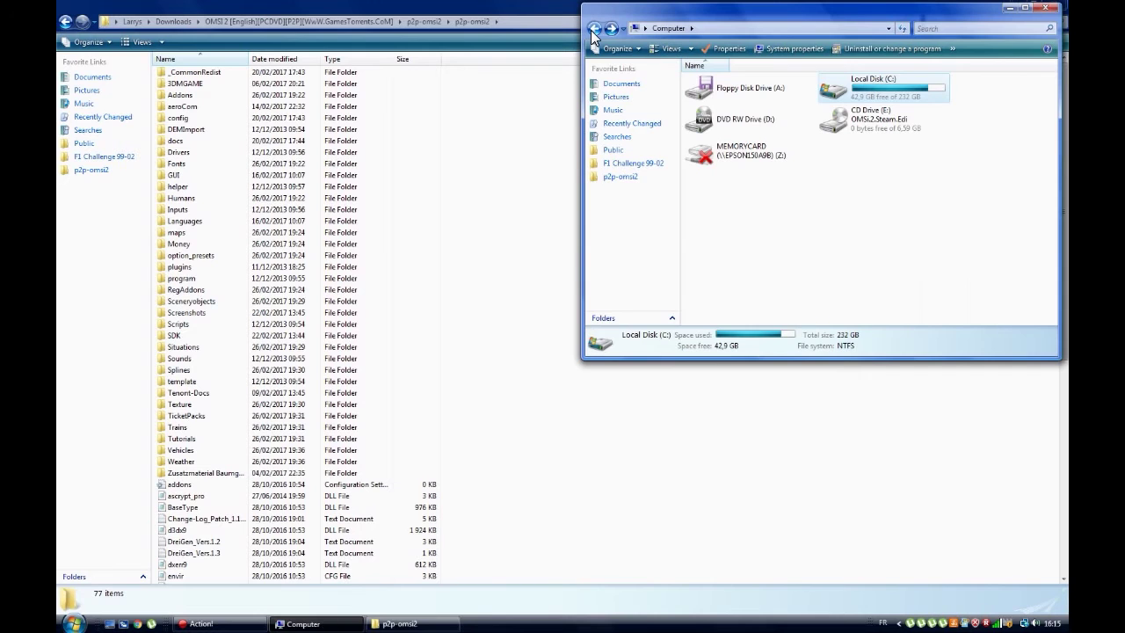
pyautogui.doubleClick(930, 96)
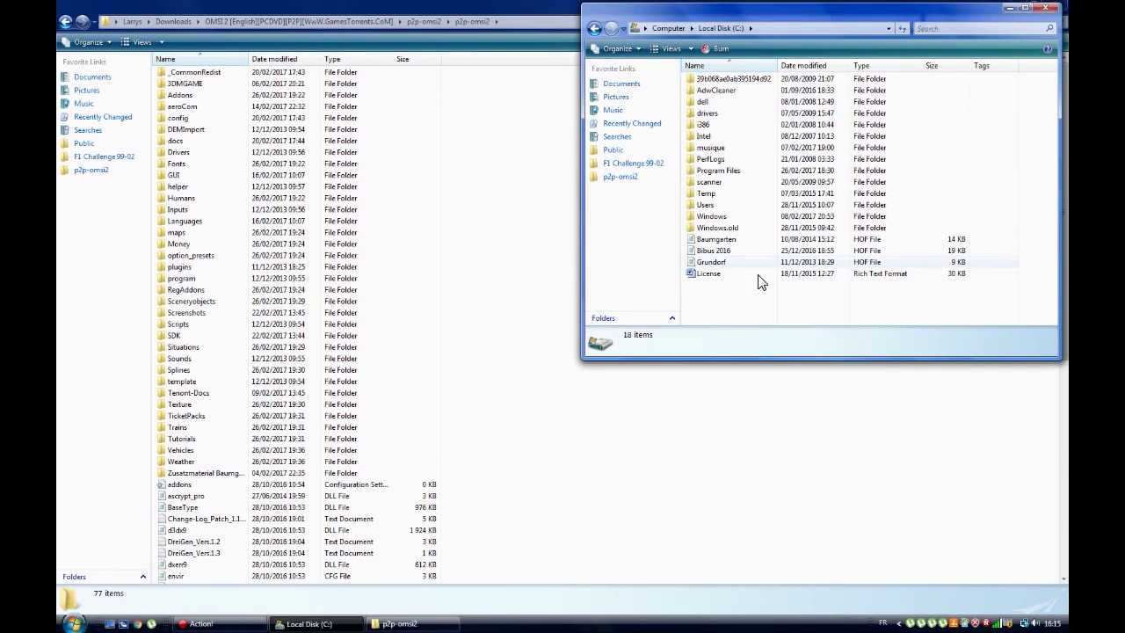
pyautogui.click(145, 20)
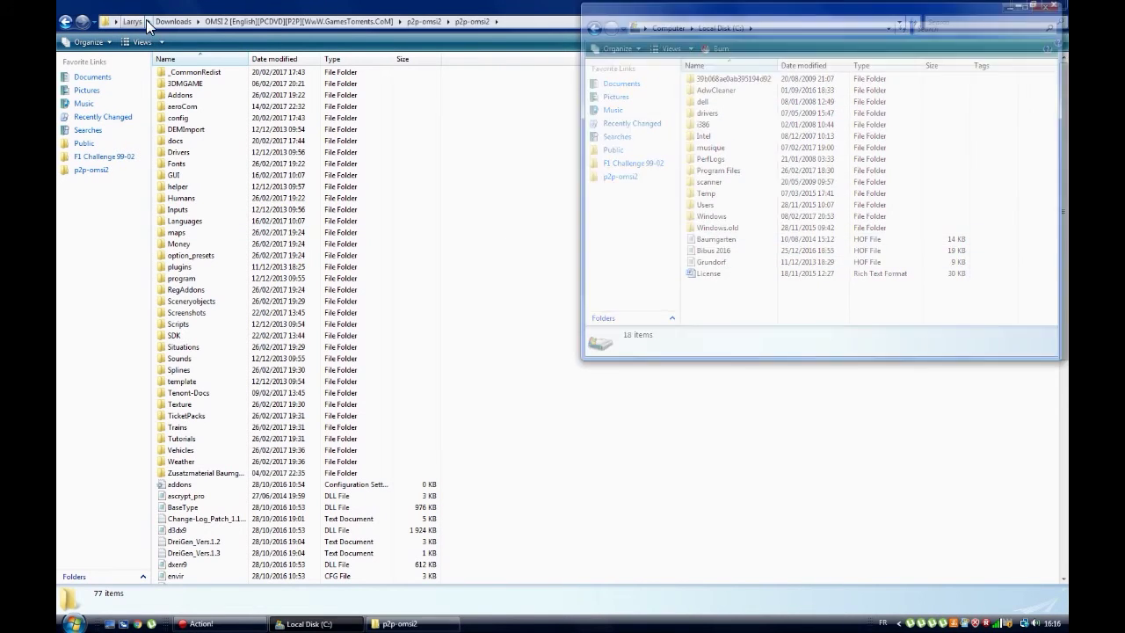
pyautogui.click(146, 20)
pyautogui.click(134, 21)
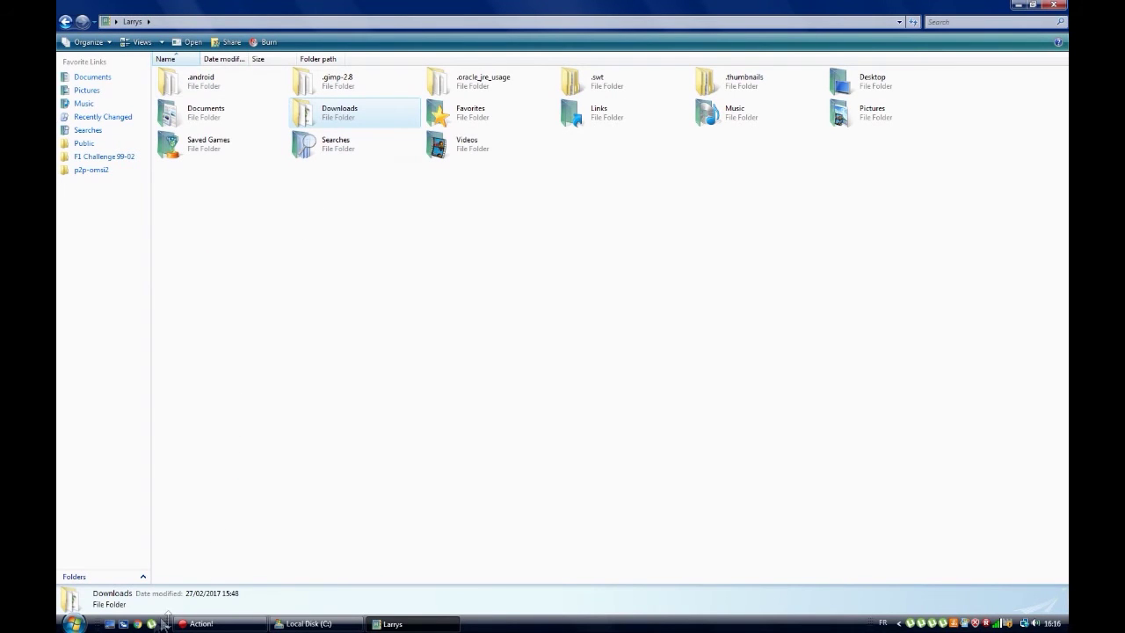
# Open the OMSi.2.Steam.Edi CD drive (E:) from Computer in a new window and close the user's home folder window
pyautogui.click(74, 623)
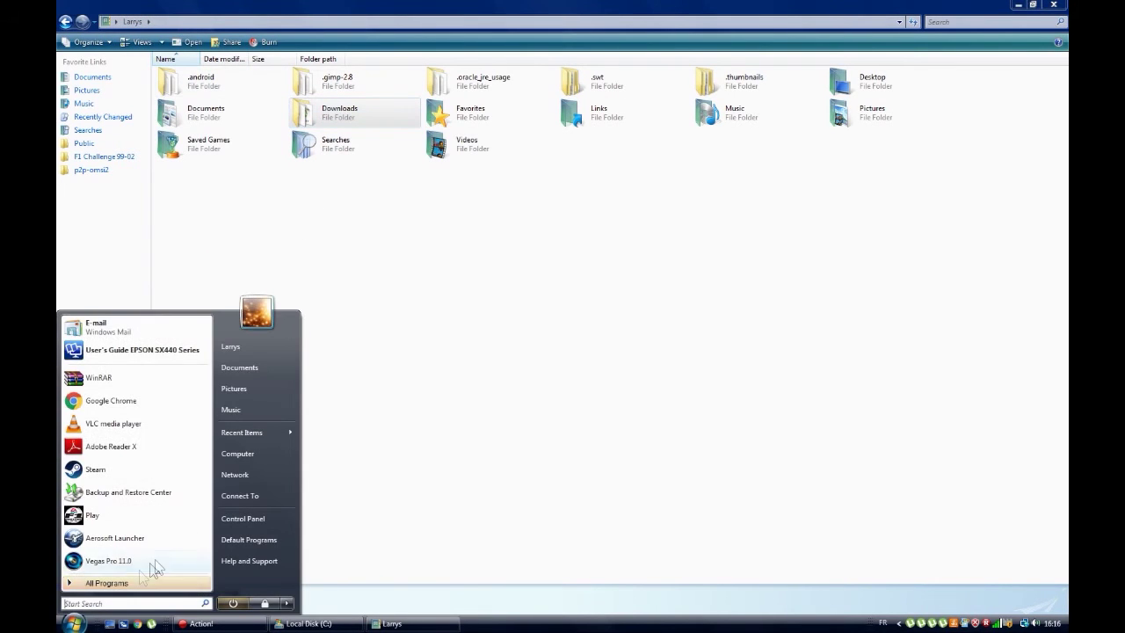
pyautogui.click(251, 456)
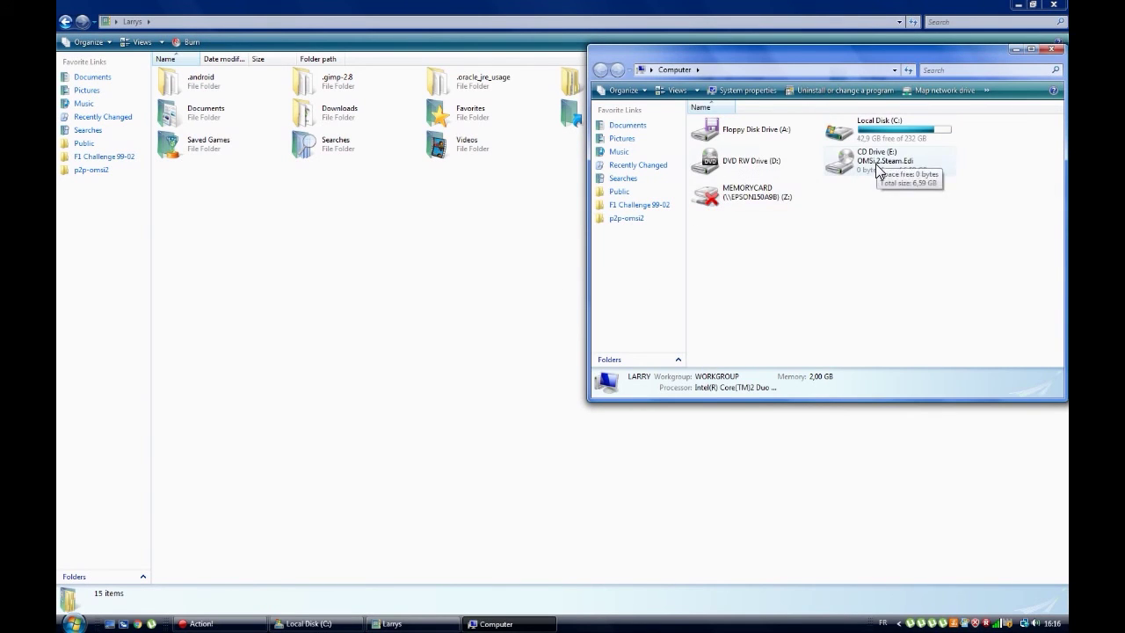
pyautogui.doubleClick(877, 167)
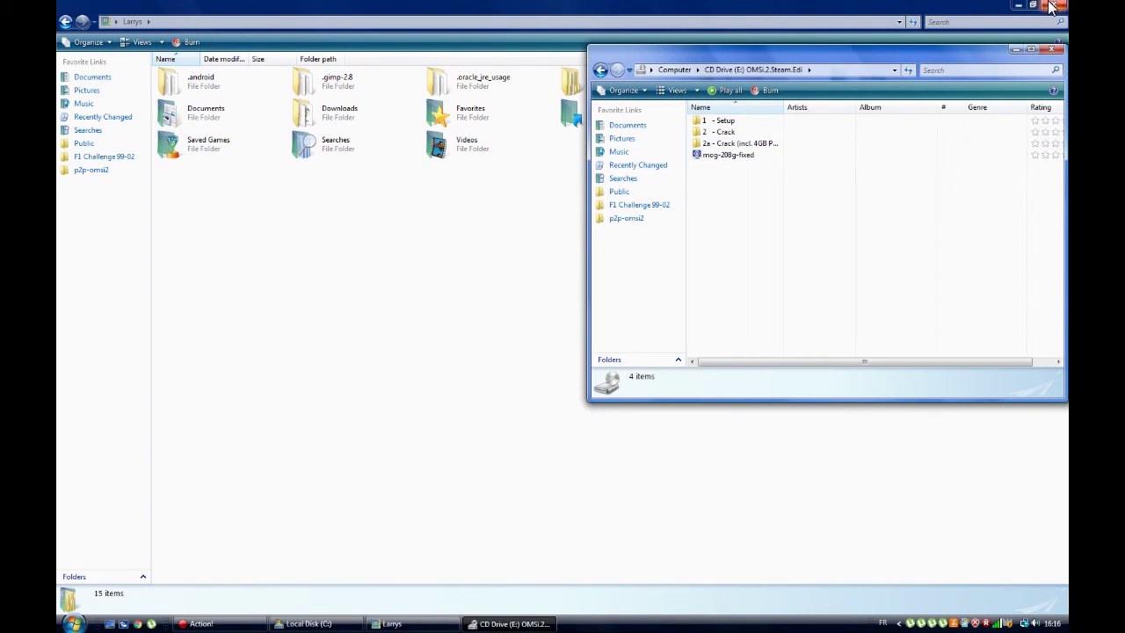
pyautogui.click(1054, 5)
# Open Program Files on Local Disk (C:) and place its window beside the CD drive window
pyautogui.click(762, 10)
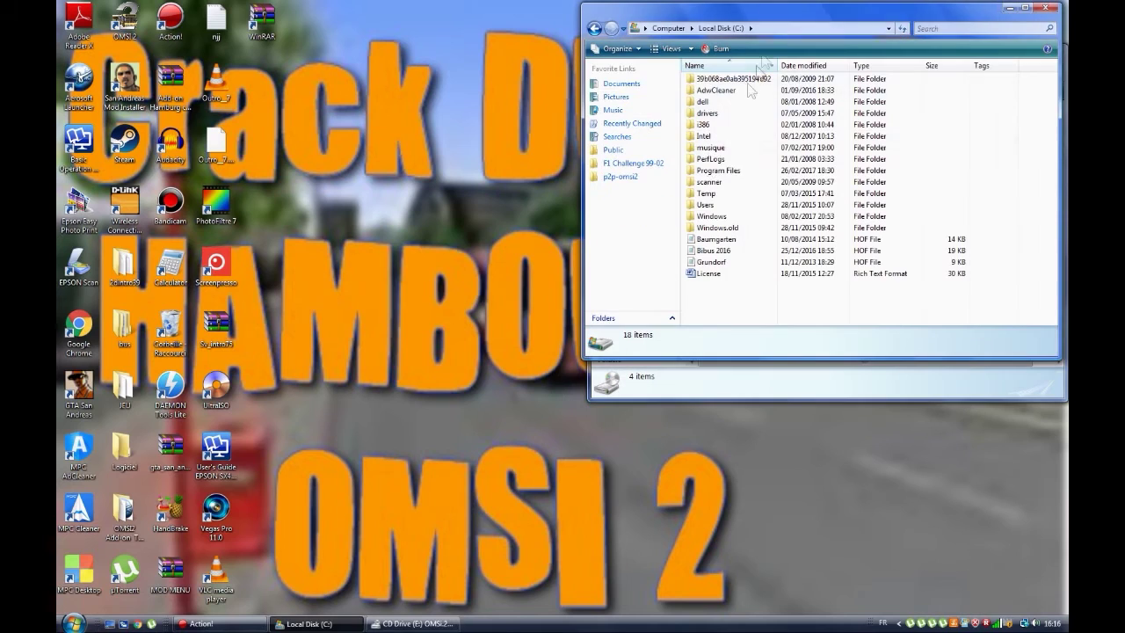
pyautogui.doubleClick(726, 171)
pyautogui.scroll(-3, 724, 185)
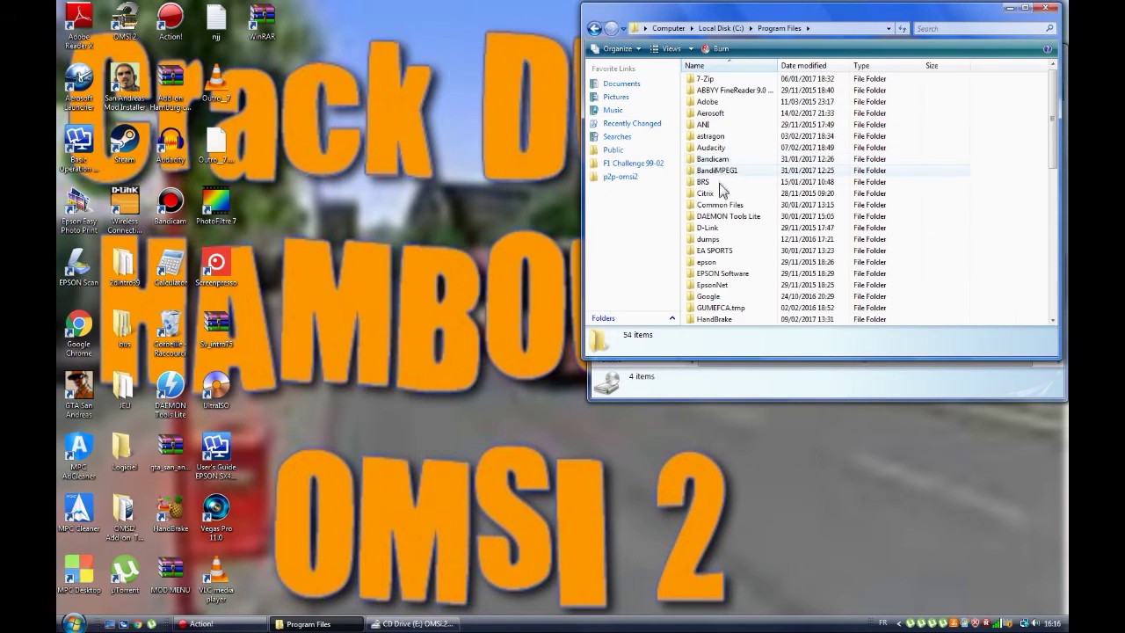
pyautogui.scroll(-4, 726, 217)
pyautogui.moveTo(670, 18); pyautogui.dragTo(143, 76)
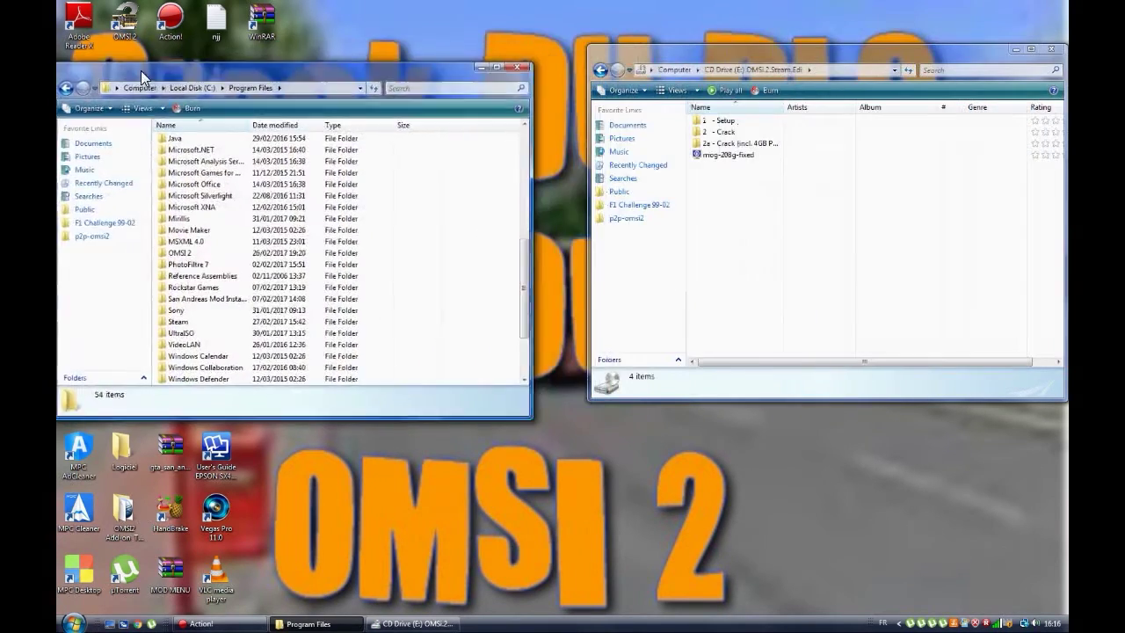
# Check the OMSI2-Setup application in the CD drive's 1 - Setup folder, and open the 2 - Crack folder
pyautogui.doubleClick(738, 123)
pyautogui.click(745, 123)
pyautogui.press('BackSpace')
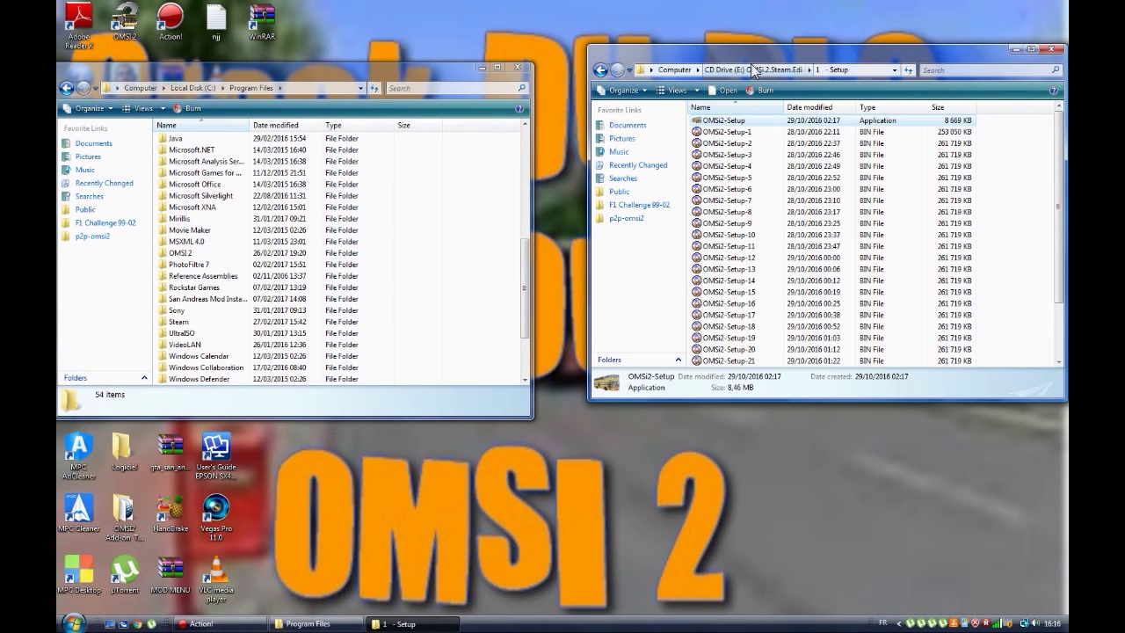
pyautogui.doubleClick(734, 133)
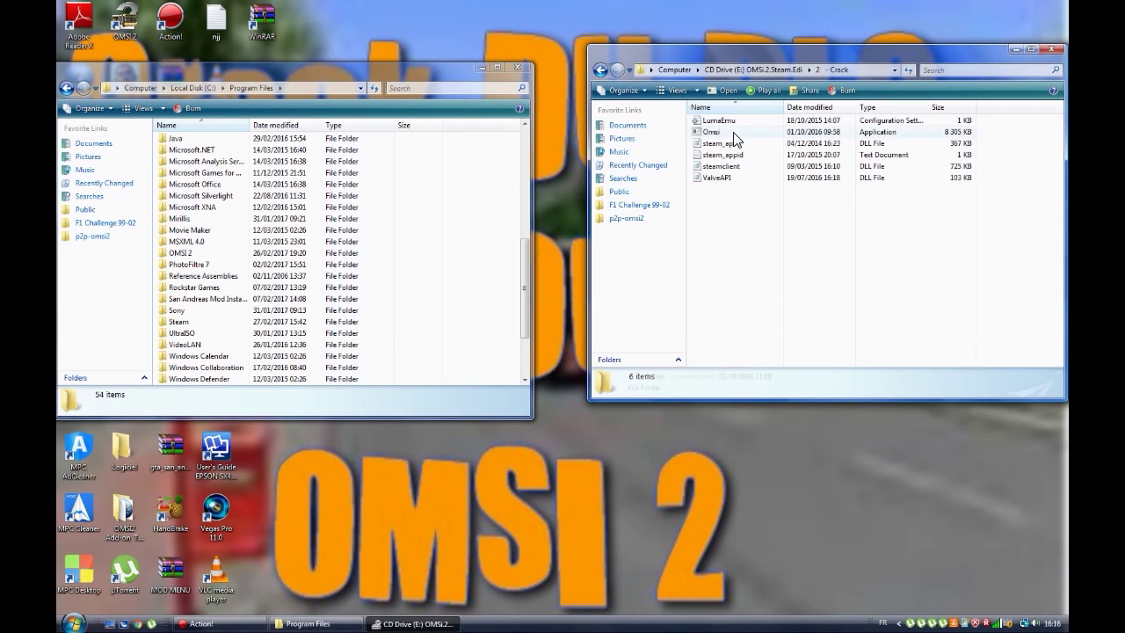
# Select all six files in the 2 - Crack folder
pyautogui.click(348, 243)
pyautogui.doubleClick(348, 243)
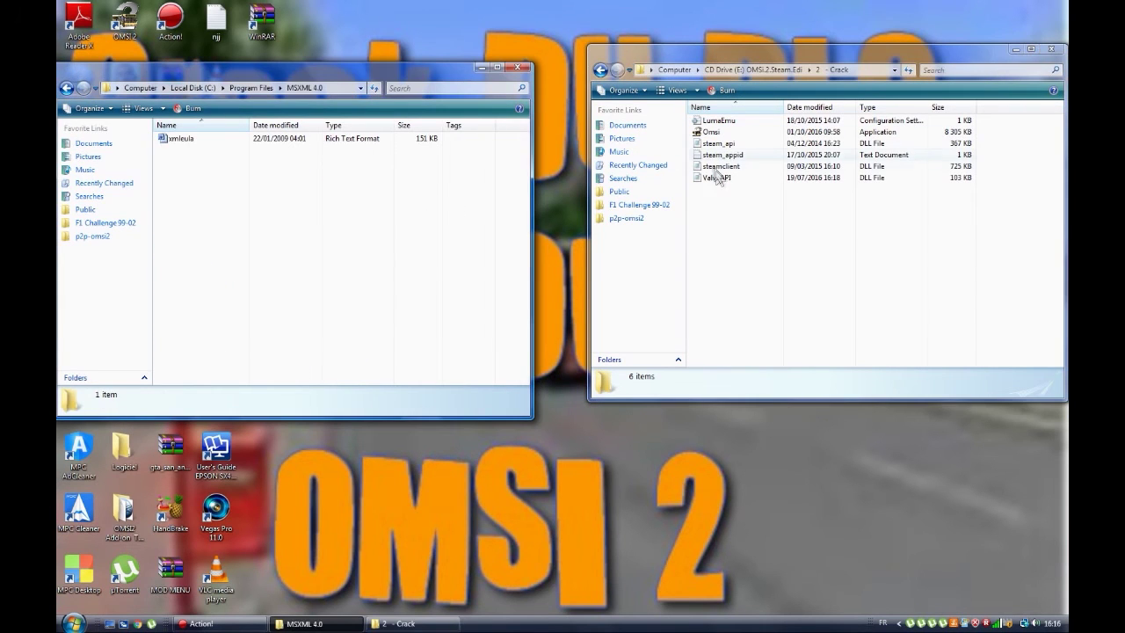
pyautogui.click(718, 179)
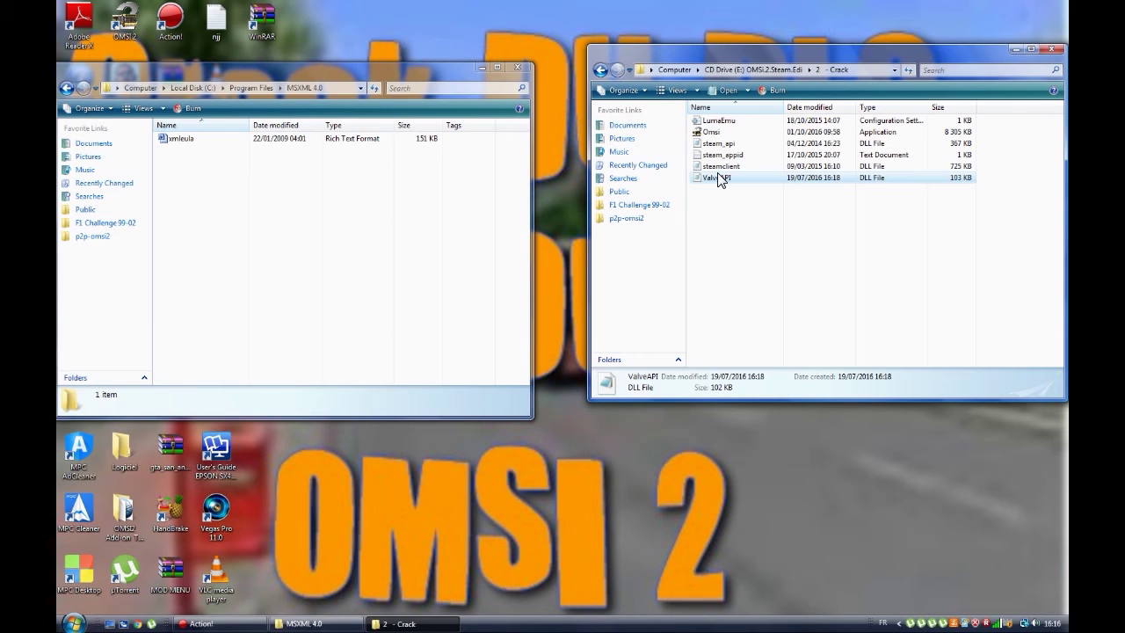
pyautogui.hotkey('ctrl', 'a')
pyautogui.moveTo(761, 155); pyautogui.dragTo(440, 314)
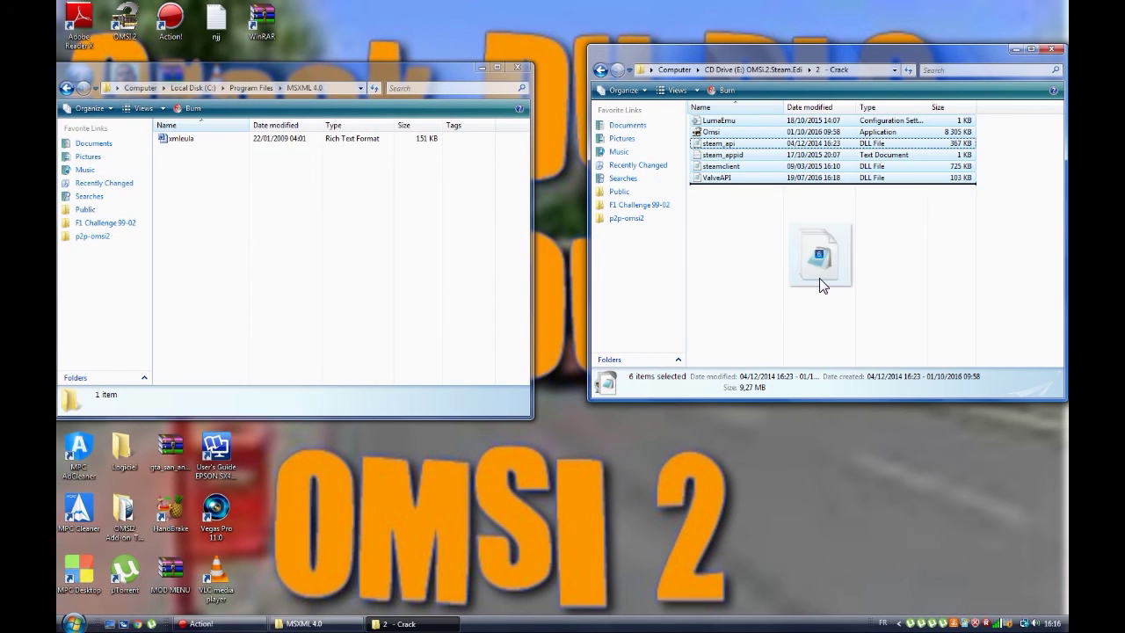
# Open the OMSI 2 folder in Program Files as the destination for the selected 2 - Crack files
pyautogui.click(251, 89)
pyautogui.scroll(-2, 211, 325)
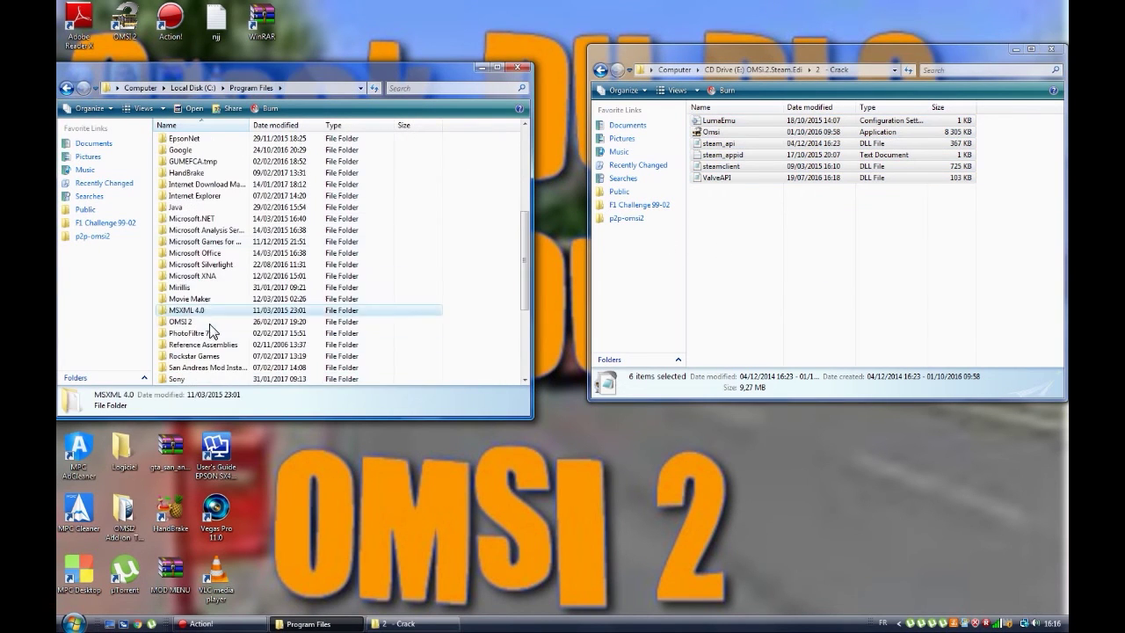
pyautogui.doubleClick(198, 322)
pyautogui.moveTo(857, 157); pyautogui.dragTo(803, 264)
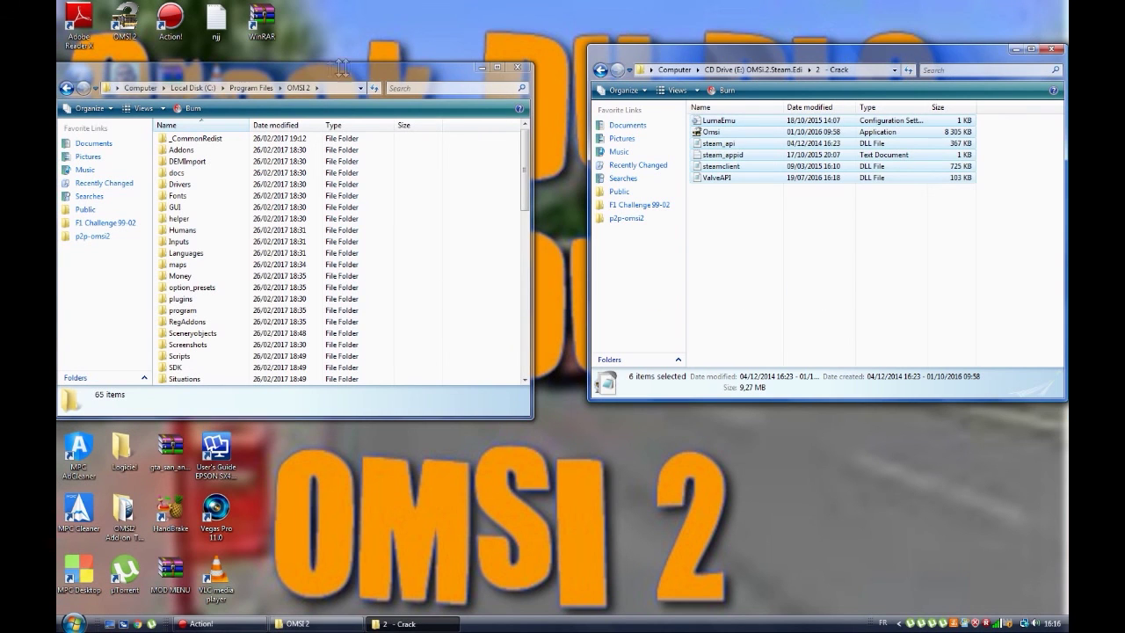
# Open the 2a - Crack folder on the CD drive to look at its files
pyautogui.click(780, 71)
pyautogui.doubleClick(749, 143)
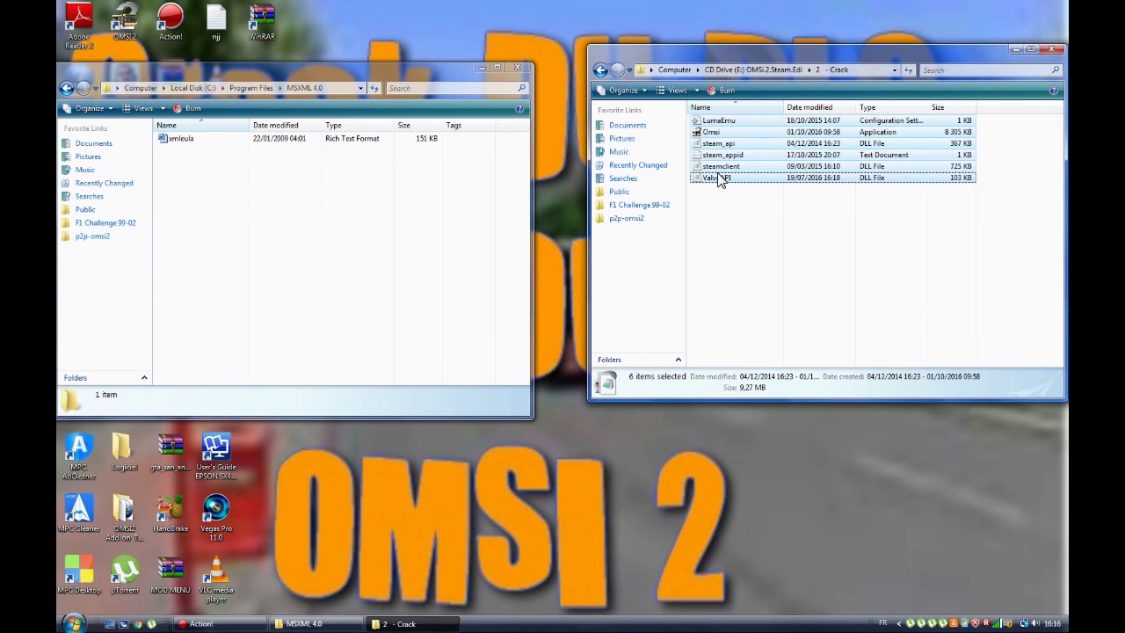
pyautogui.moveTo(748, 169); pyautogui.dragTo(633, 231)
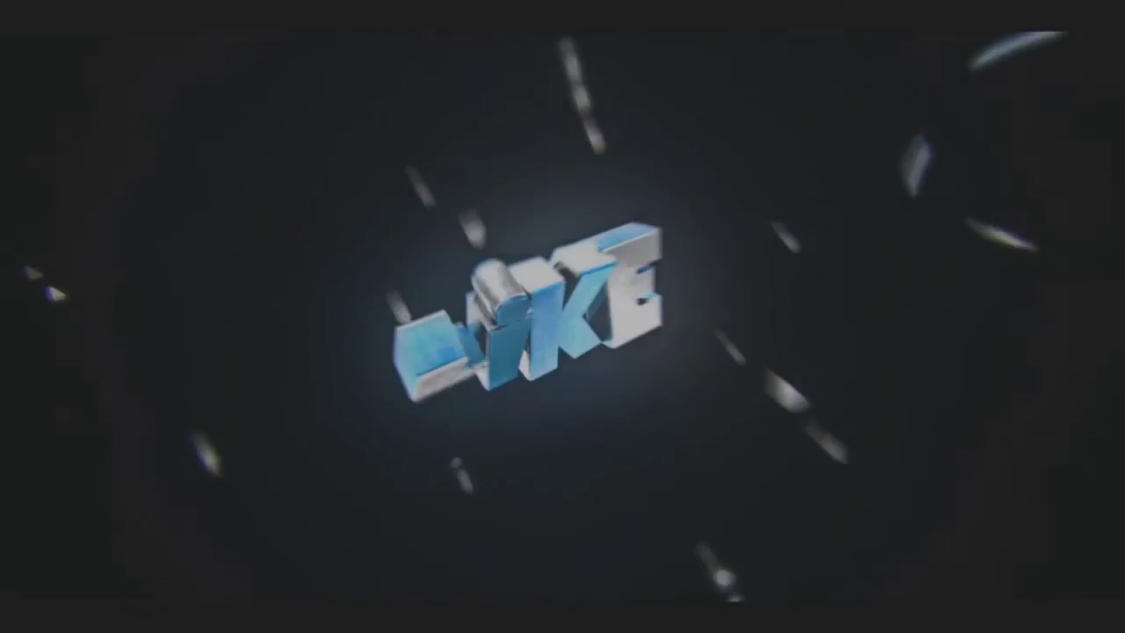